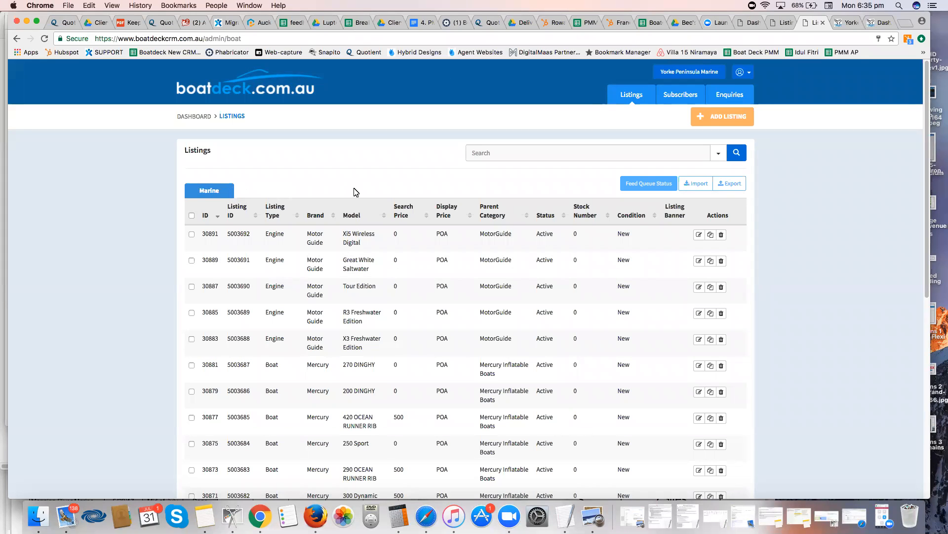
- Compare the Days Machinery Centre and Yorke Peninsula Marine listings, and review the marine listings' models, prices and parent categories
{"action": "left_click", "coordinate": [786, 26]}
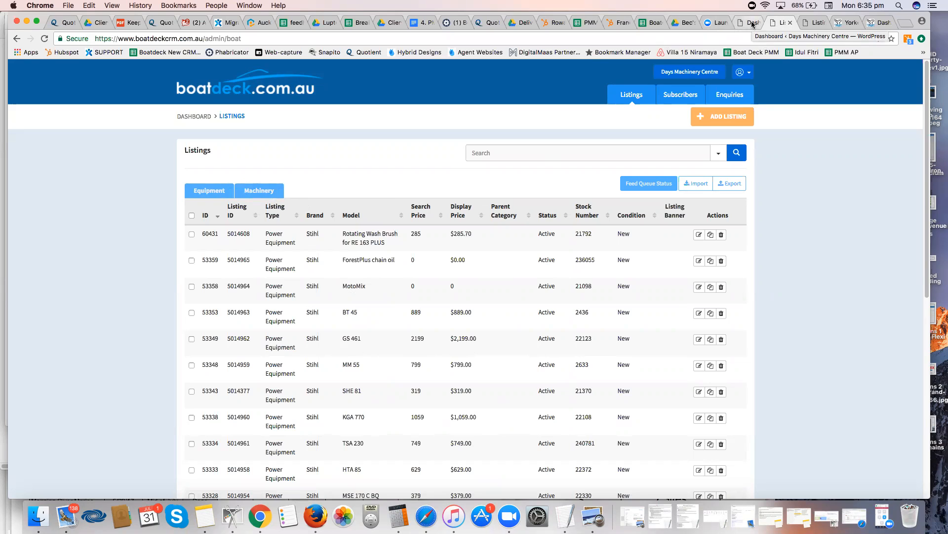
{"action": "left_click", "coordinate": [818, 23]}
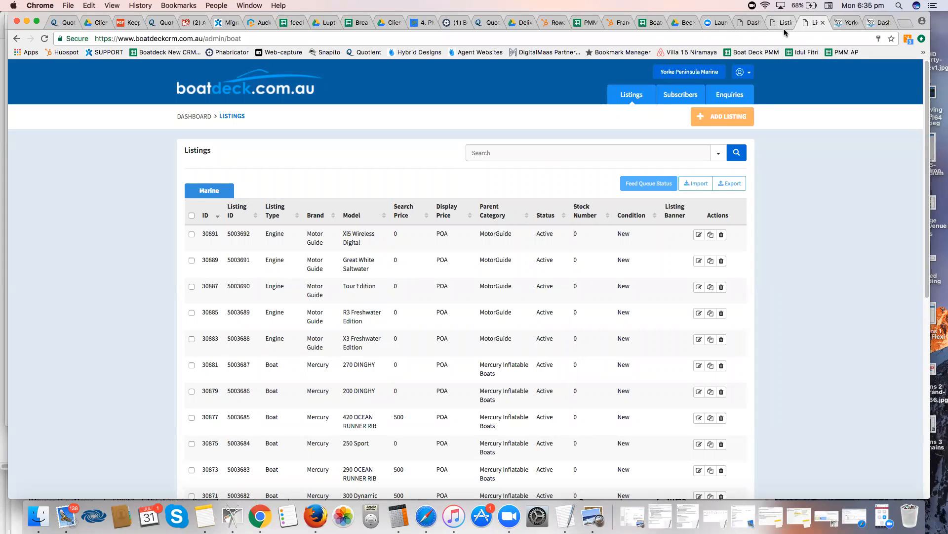
{"action": "scroll", "coordinate": [790, 330], "scroll_direction": "down", "scroll_amount": 1}
{"action": "scroll", "coordinate": [793, 330], "scroll_direction": "down", "scroll_amount": 1}
{"action": "scroll", "coordinate": [800, 314], "scroll_direction": "down", "scroll_amount": 2}
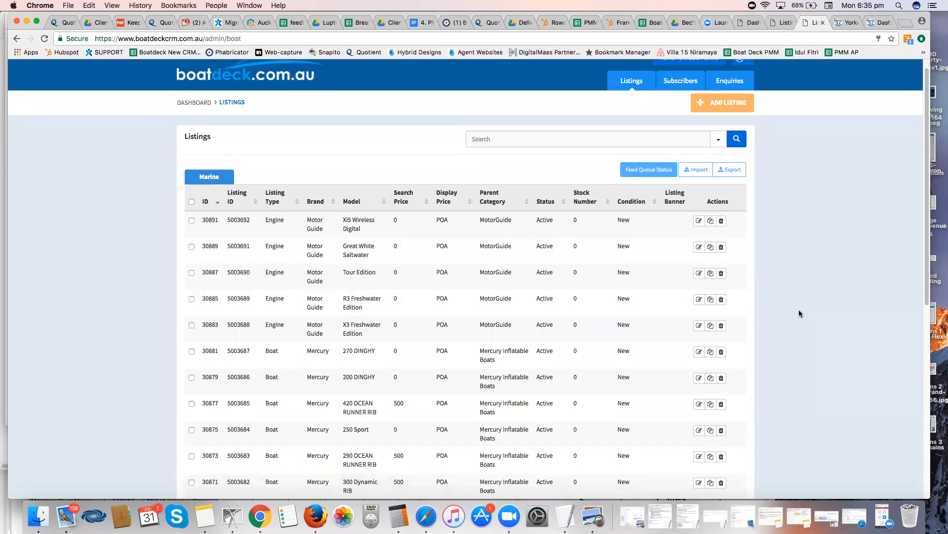
{"action": "scroll", "coordinate": [794, 313], "scroll_direction": "up", "scroll_amount": 2}
{"action": "scroll", "coordinate": [793, 313], "scroll_direction": "down", "scroll_amount": 2}
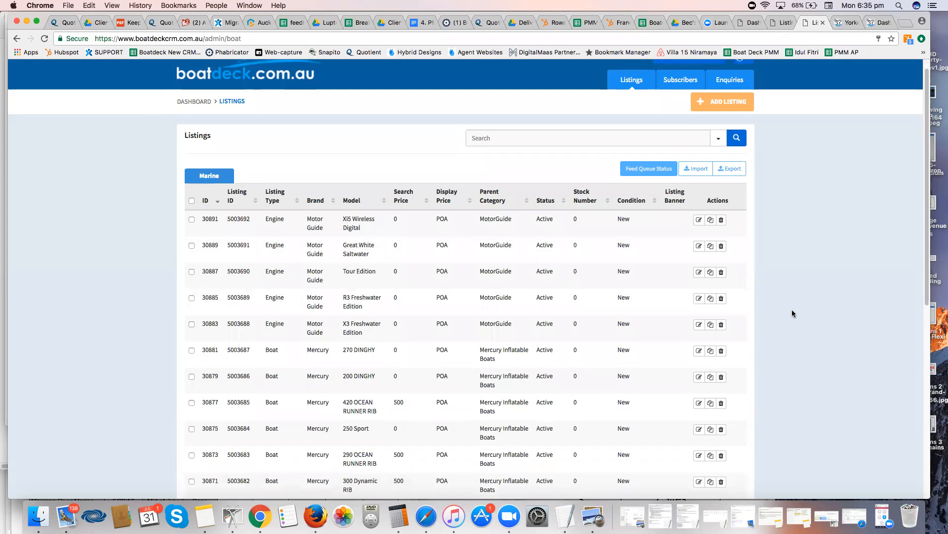
{"action": "scroll", "coordinate": [793, 312], "scroll_direction": "down", "scroll_amount": 2}
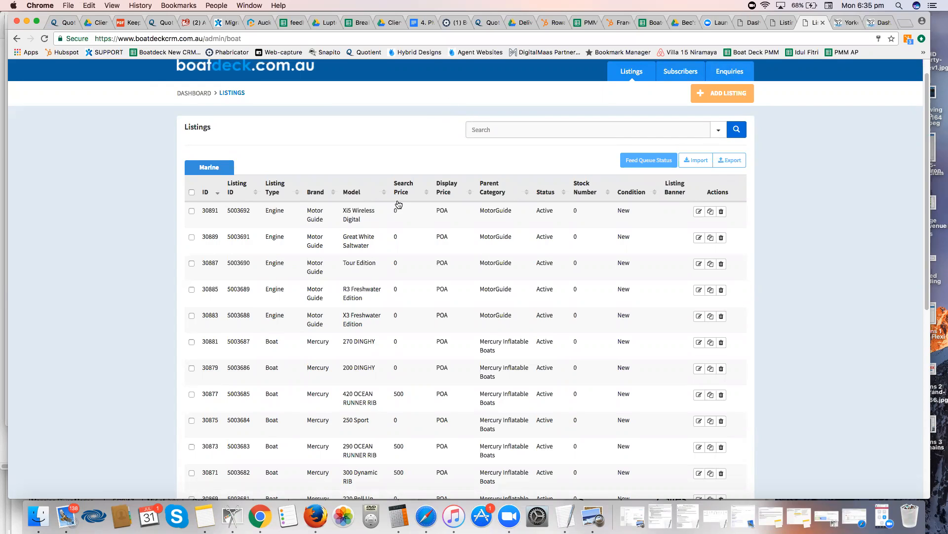
{"action": "scroll", "coordinate": [380, 262], "scroll_direction": "down", "scroll_amount": 1}
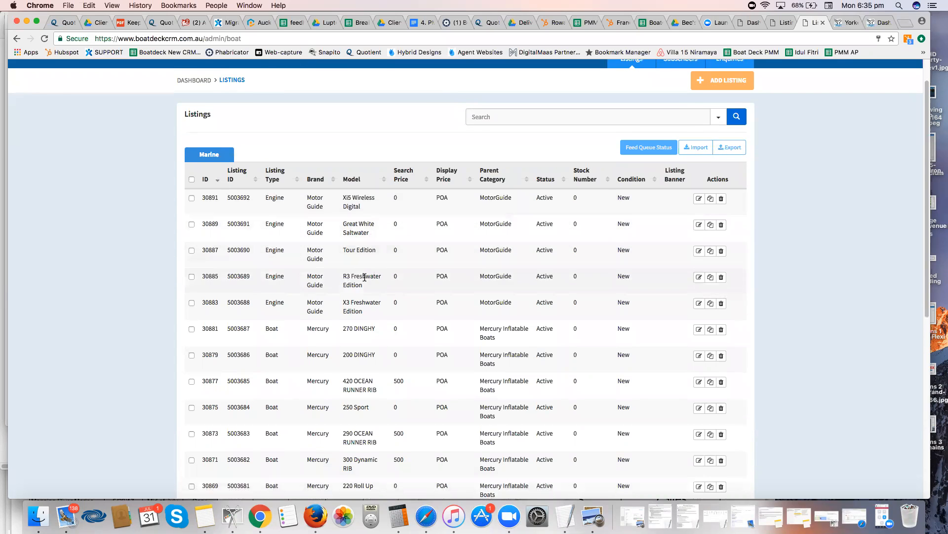
{"action": "scroll", "coordinate": [371, 278], "scroll_direction": "down", "scroll_amount": 3}
{"action": "scroll", "coordinate": [380, 279], "scroll_direction": "down", "scroll_amount": 8}
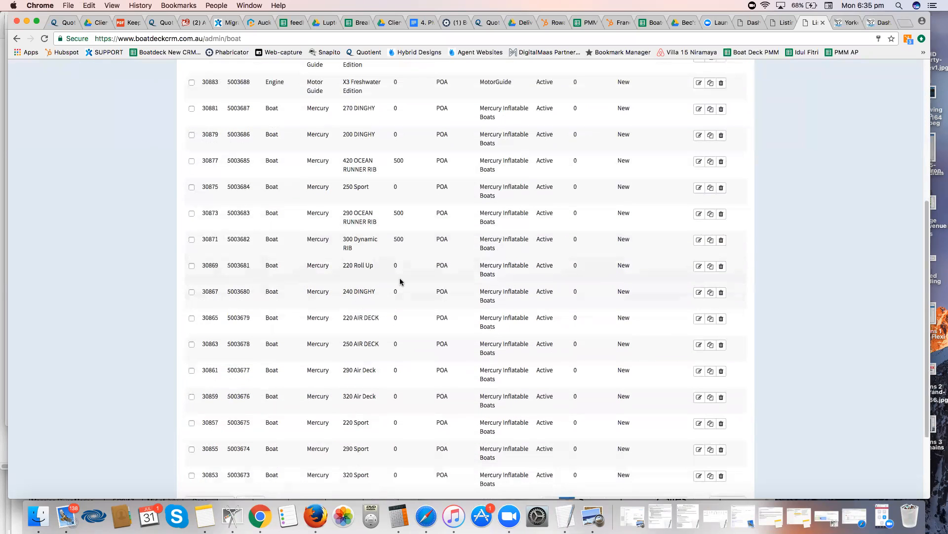
{"action": "scroll", "coordinate": [408, 282], "scroll_direction": "up", "scroll_amount": 10}
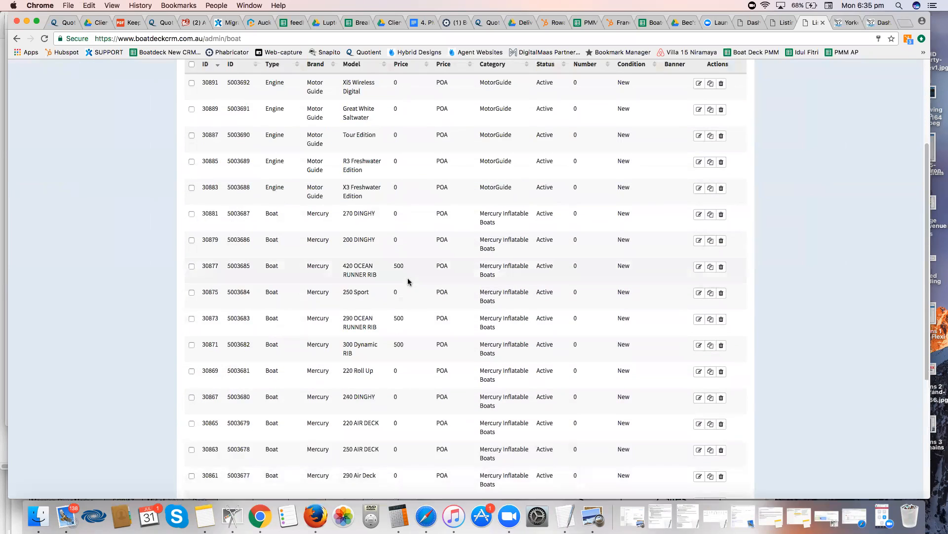
{"action": "scroll", "coordinate": [408, 281], "scroll_direction": "up", "scroll_amount": 2}
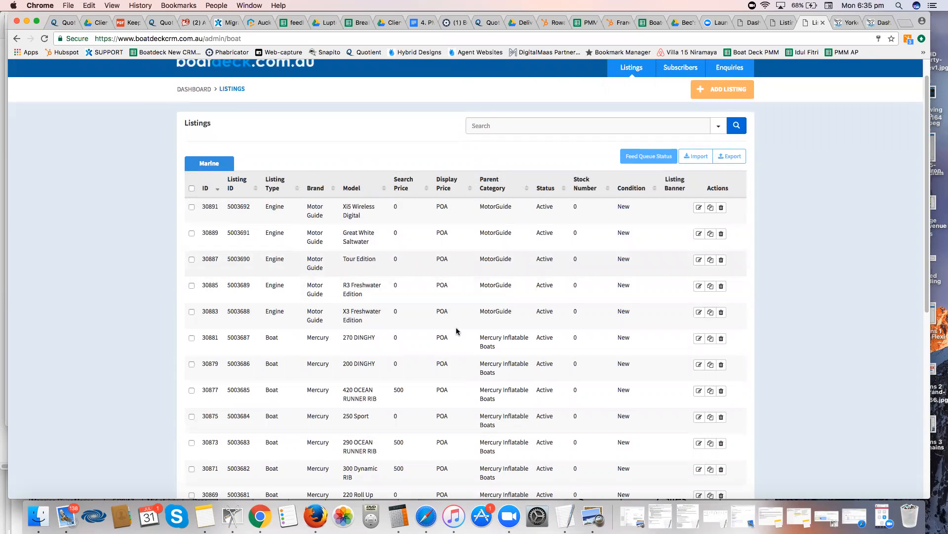
{"action": "scroll", "coordinate": [456, 331], "scroll_direction": "down", "scroll_amount": 1}
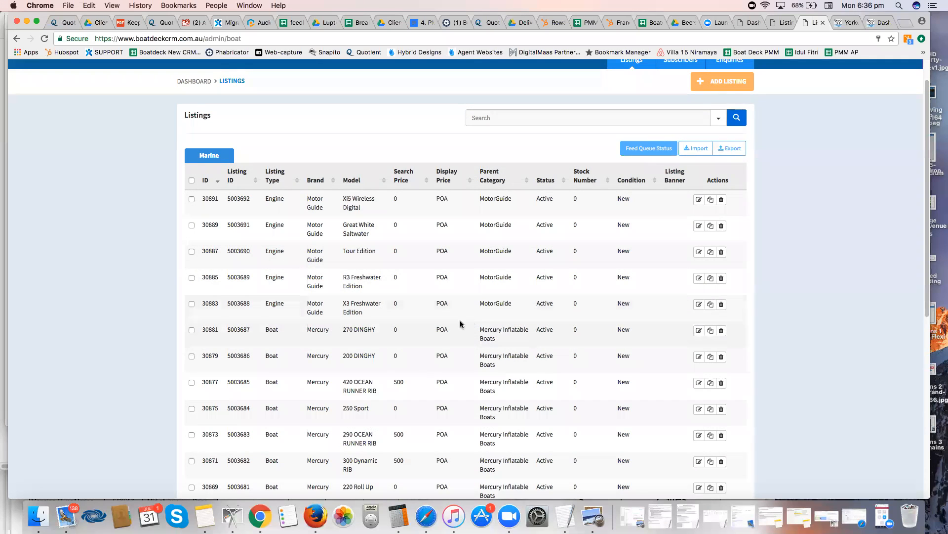
{"action": "scroll", "coordinate": [385, 341], "scroll_direction": "down", "scroll_amount": 3}
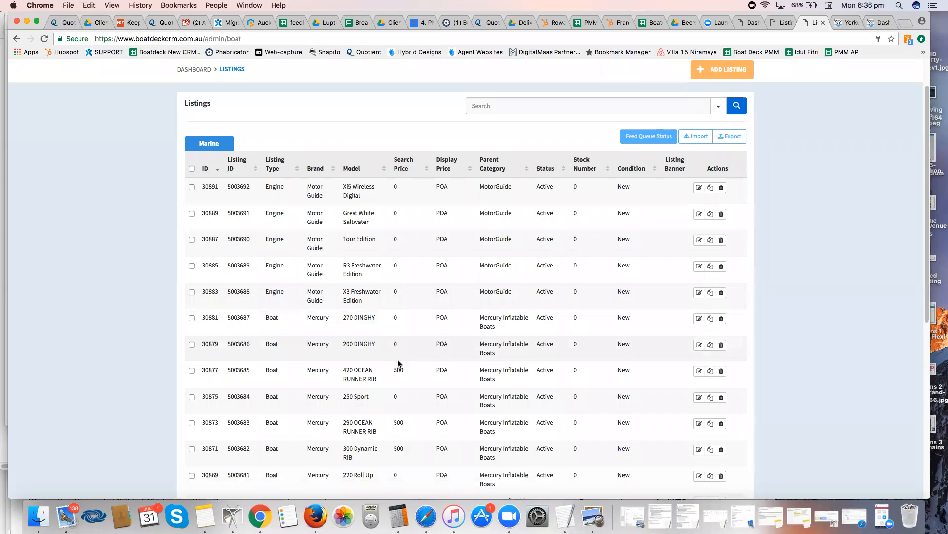
{"action": "scroll", "coordinate": [400, 361], "scroll_direction": "down", "scroll_amount": 4}
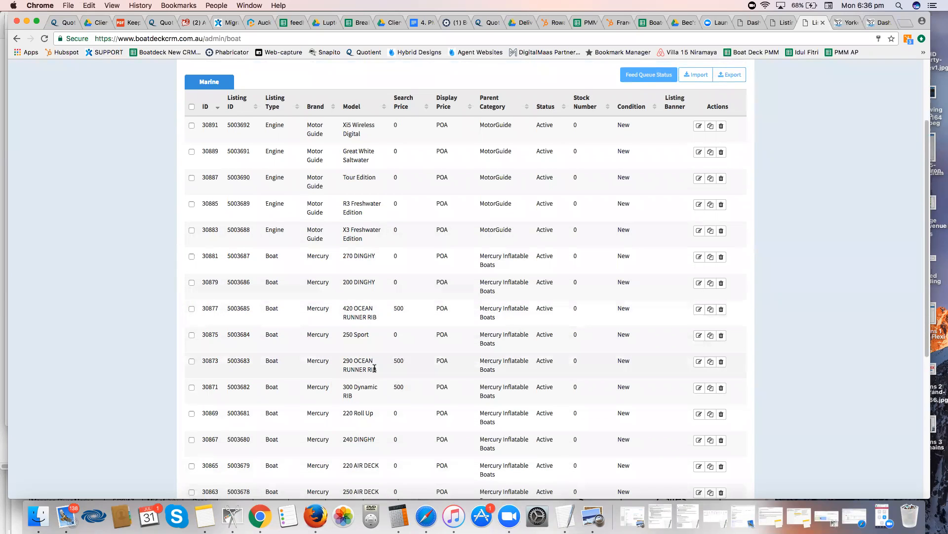
{"action": "scroll", "coordinate": [374, 368], "scroll_direction": "up", "scroll_amount": 5}
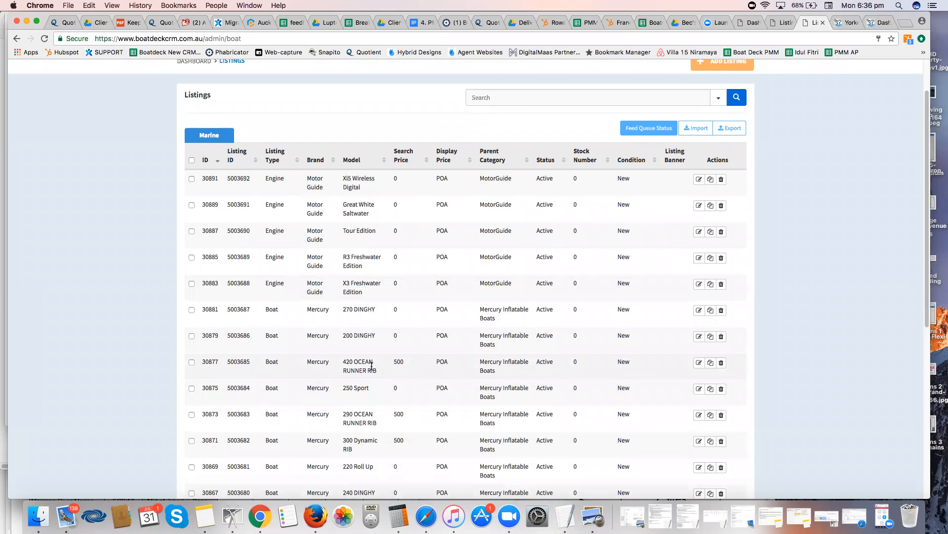
{"action": "scroll", "coordinate": [376, 365], "scroll_direction": "up", "scroll_amount": 3}
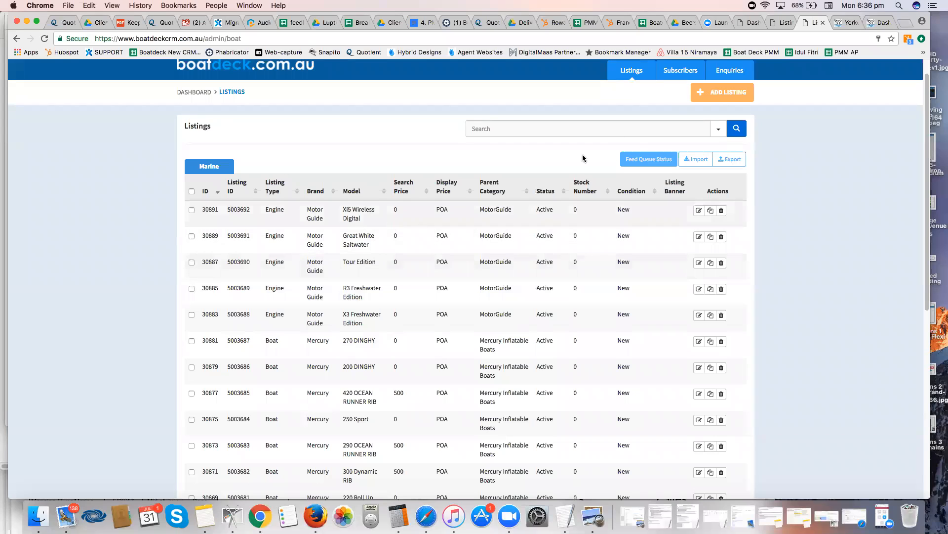
- Start a new Boat listing in the Boating & Marine category for Yorke Peninsula Marine
{"action": "left_click", "coordinate": [732, 94]}
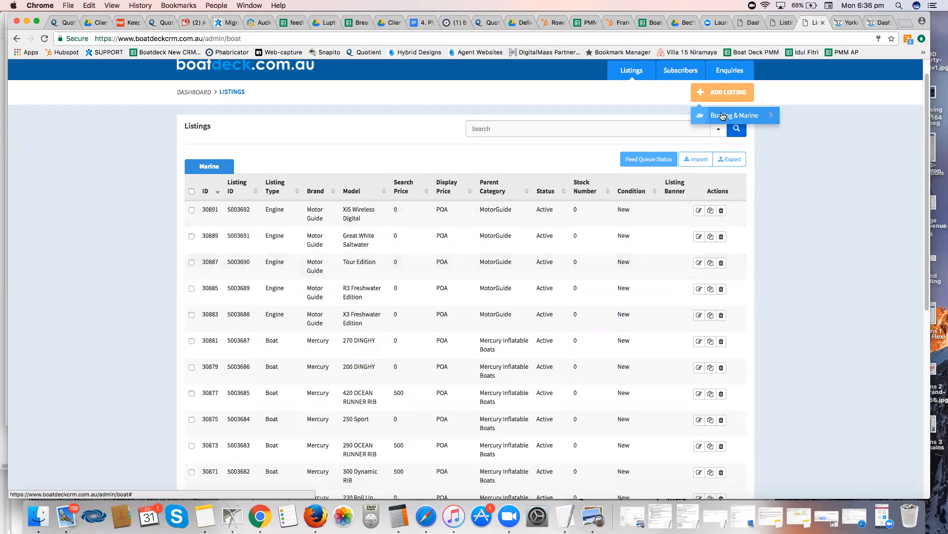
{"action": "left_click", "coordinate": [749, 117]}
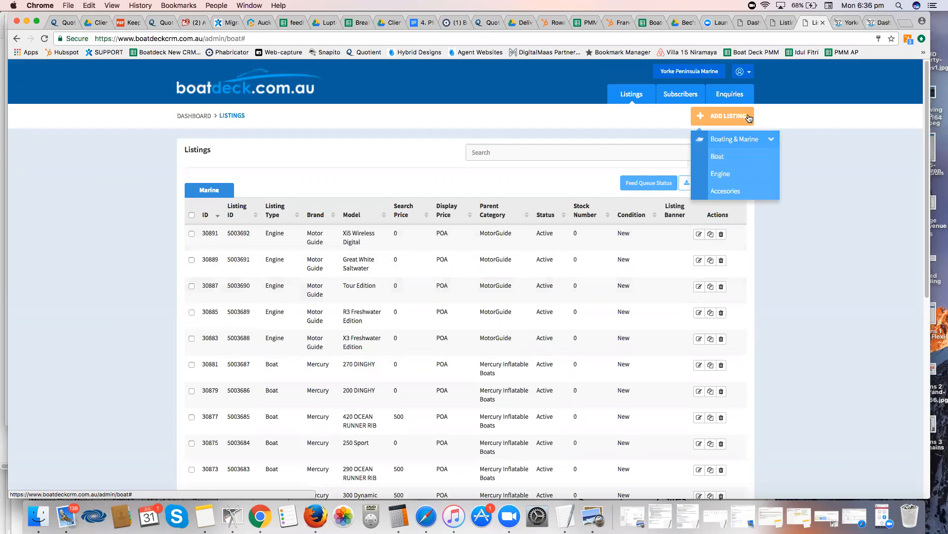
{"action": "left_click", "coordinate": [719, 158]}
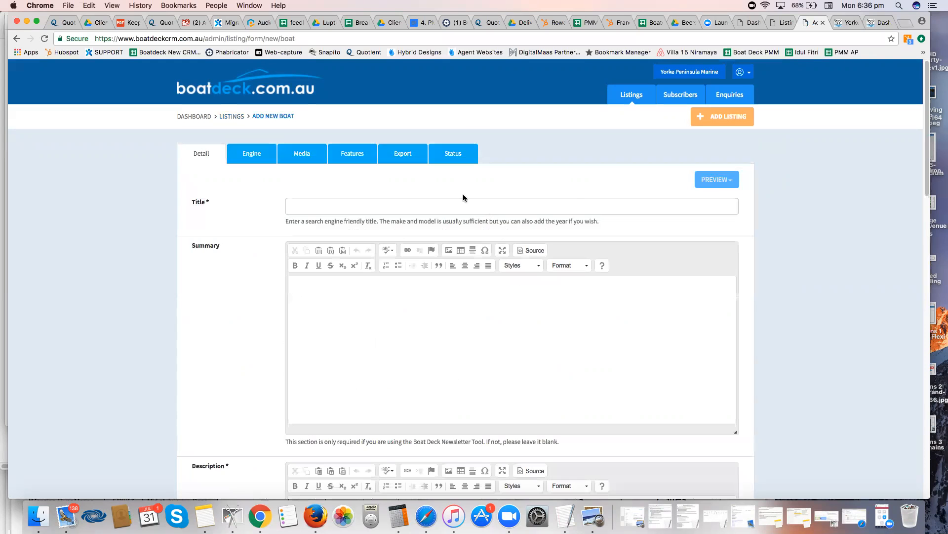
- Enter "Quintex 350 Bowrider" as the new boat listing's title
{"action": "scroll", "coordinate": [212, 254], "scroll_direction": "down", "scroll_amount": 1}
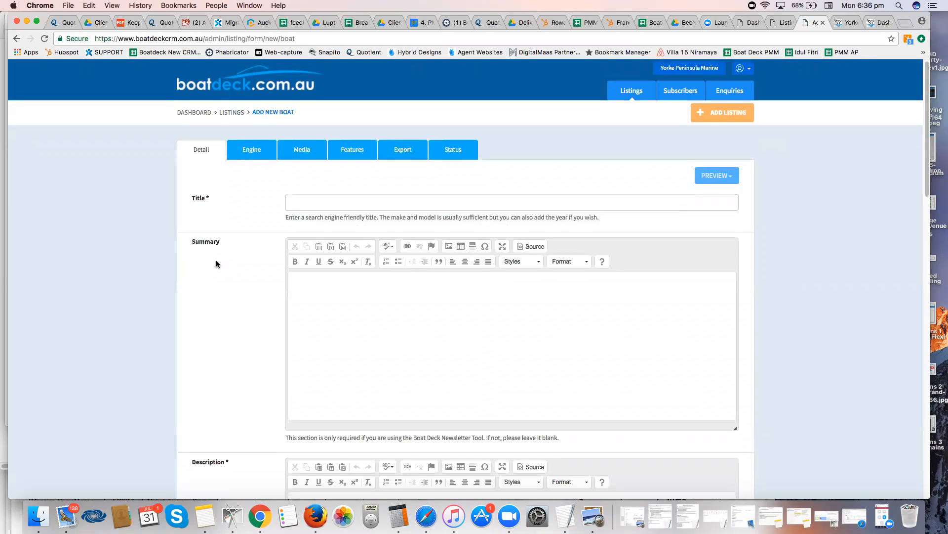
{"action": "scroll", "coordinate": [216, 263], "scroll_direction": "down", "scroll_amount": 2}
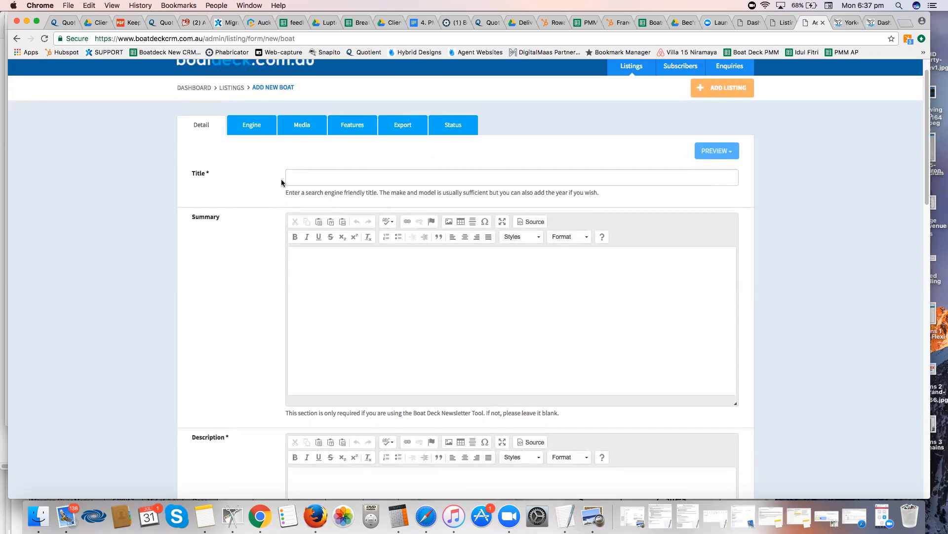
{"action": "left_click", "coordinate": [300, 176]}
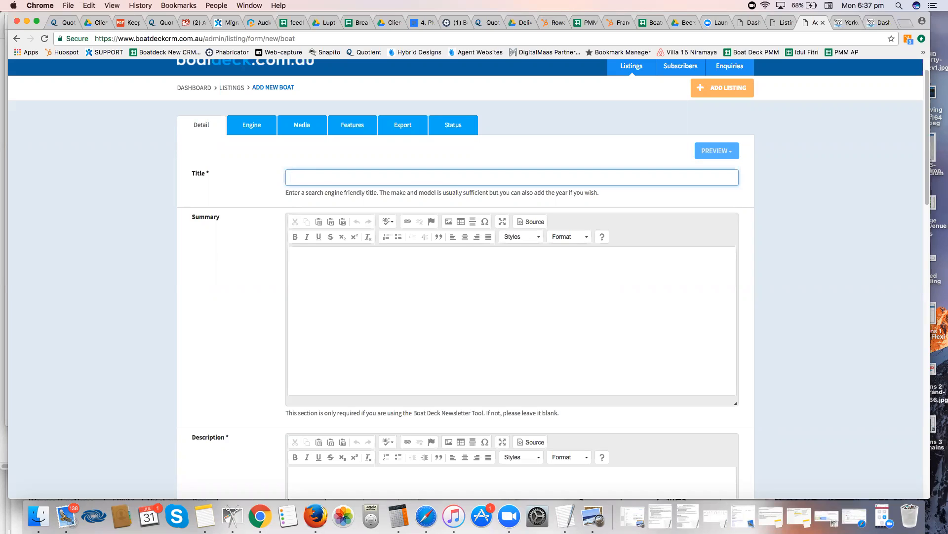
{"action": "type", "text": "Quinntrex"}
{"action": "type", "text": "350 Bowrider"}
{"action": "scroll", "coordinate": [277, 261], "scroll_direction": "down", "scroll_amount": 2}
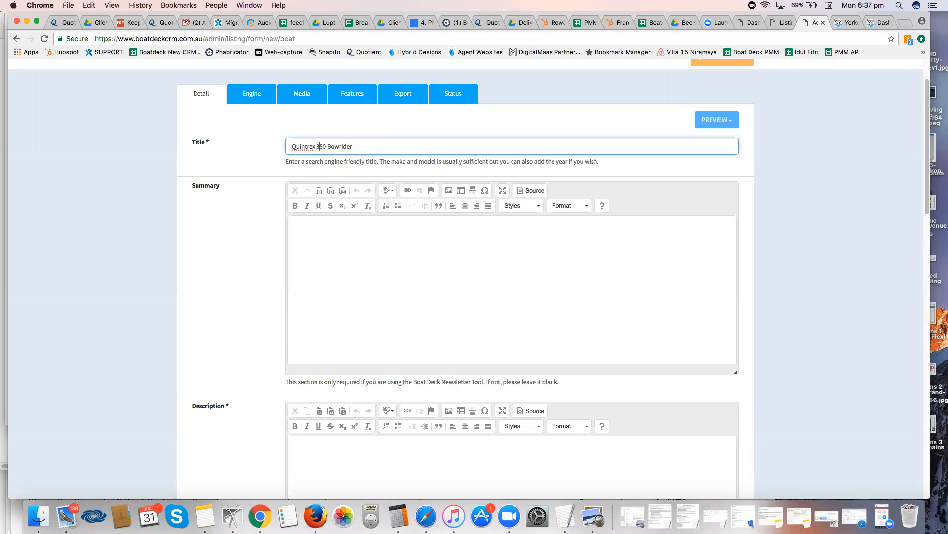
{"action": "double_click", "coordinate": [299, 148]}
{"action": "key", "text": "BackSpace"}
{"action": "type", "text": "Quintex"}
- Write the listing summary "Fully optioned with trailer and 40hp engine."
{"action": "scroll", "coordinate": [358, 237], "scroll_direction": "down", "scroll_amount": 1}
{"action": "left_click", "coordinate": [358, 237]}
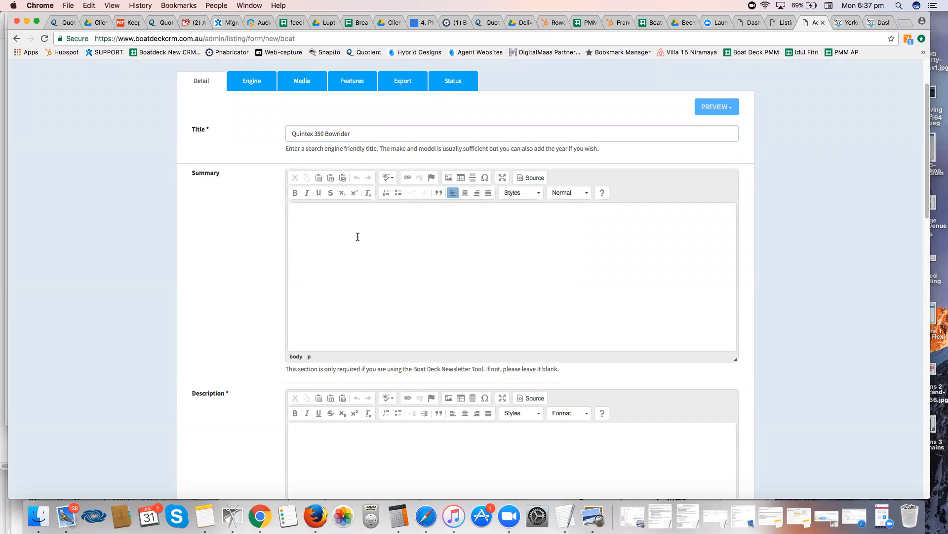
{"action": "type", "text": "y optionw"}
{"action": "key", "text": "BackSpace"}
{"action": "type", "text": "ed with trailer and 40hp engine."}
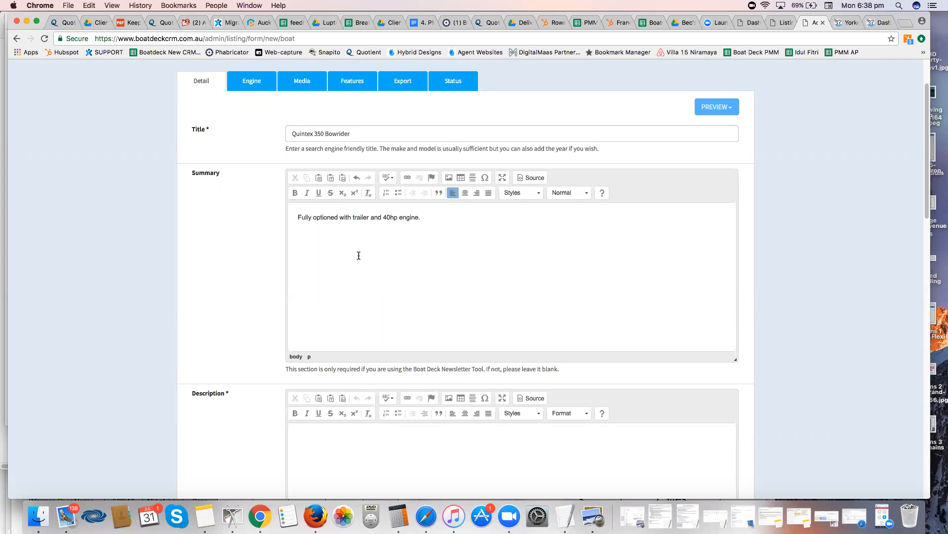
- Begin the listing description with the guidance line "The first 160 ch (2 sent)"
{"action": "scroll", "coordinate": [359, 255], "scroll_direction": "down", "scroll_amount": 3}
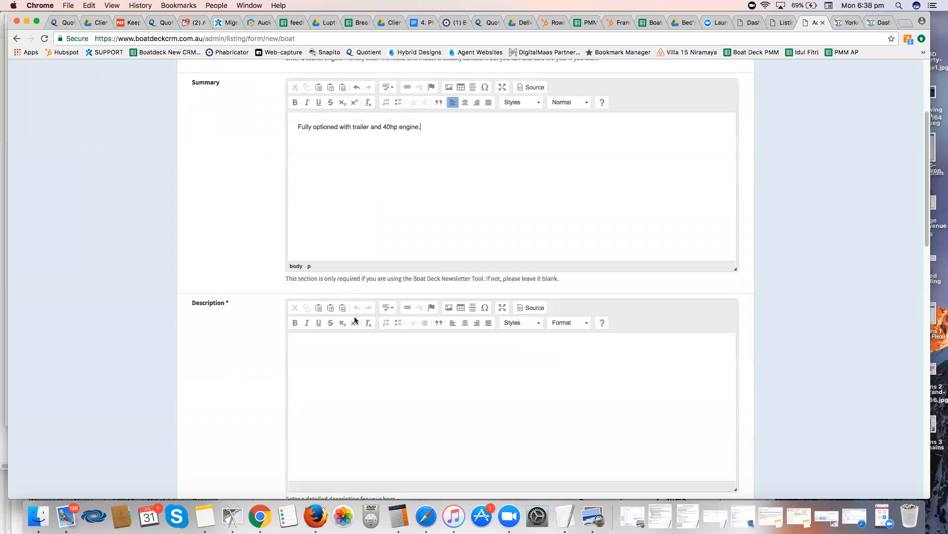
{"action": "left_click", "coordinate": [345, 346]}
{"action": "type", "text": "The first in"}
{"action": "type", "text": "160 charac"}
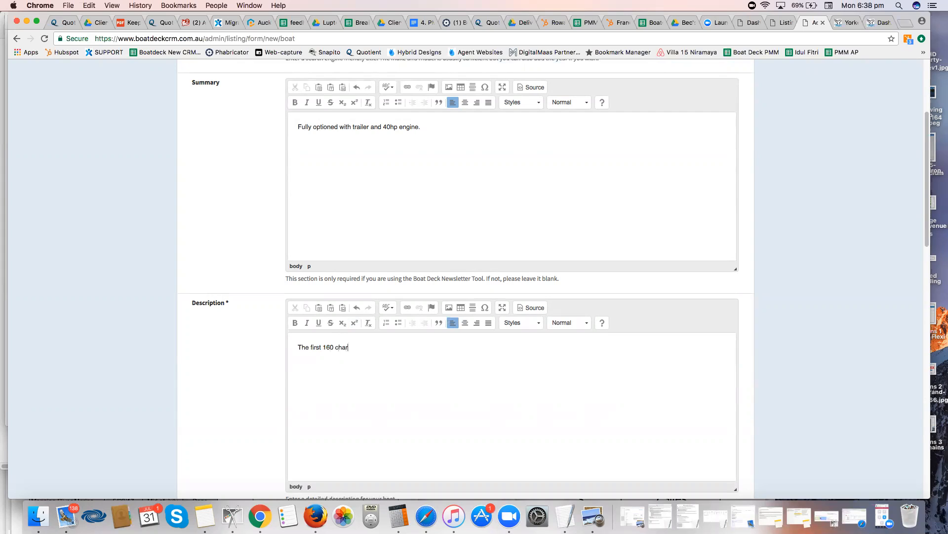
{"action": "key", "text": "BackSpace"}
{"action": "key", "text": "BackSpace"}
{"action": "type", "text": "*"}
{"action": "key", "text": "BackSpace"}
{"action": "key", "text": "BackSpace"}
{"action": "type", "text": "*"}
{"action": "type", "text": "2 sen"}
- Add a second description paragraph reading "New 2017 Quintrex 350 Bowrider for sale."
{"action": "type", "text": "New"}
{"action": "type", "text": " Quintre"}
{"action": "type", "text": "x "}
{"action": "type", "text": "350 Bow"}
{"action": "type", "text": "rider"}
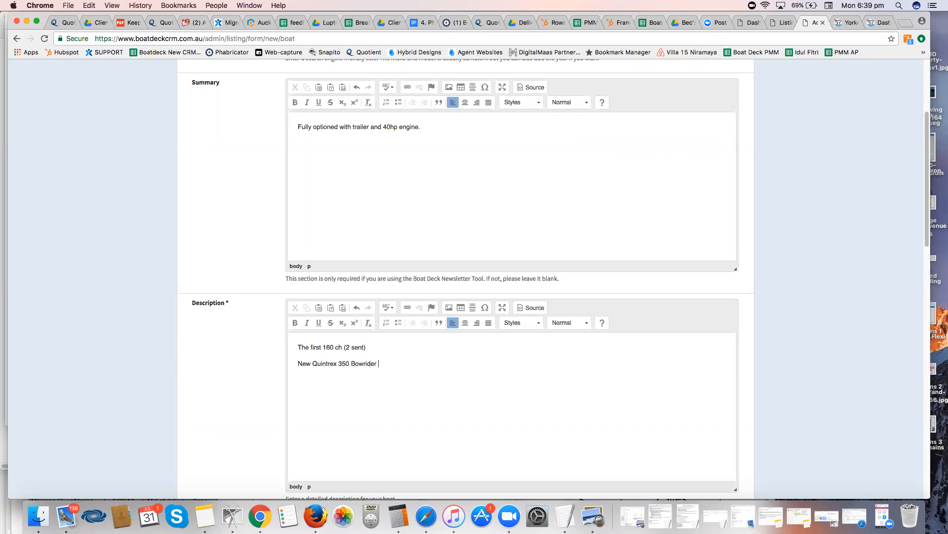
{"action": "type", "text": " for sale."}
{"action": "left_click", "coordinate": [314, 363]}
{"action": "type", "text": "2017"}
- Continue the second paragraph with "This new Quintrex Bowrider 350 is a great example of a quality fishing boat loaded with"
{"action": "left_click", "coordinate": [420, 366]}
{"action": "type", "text": "Thei"}
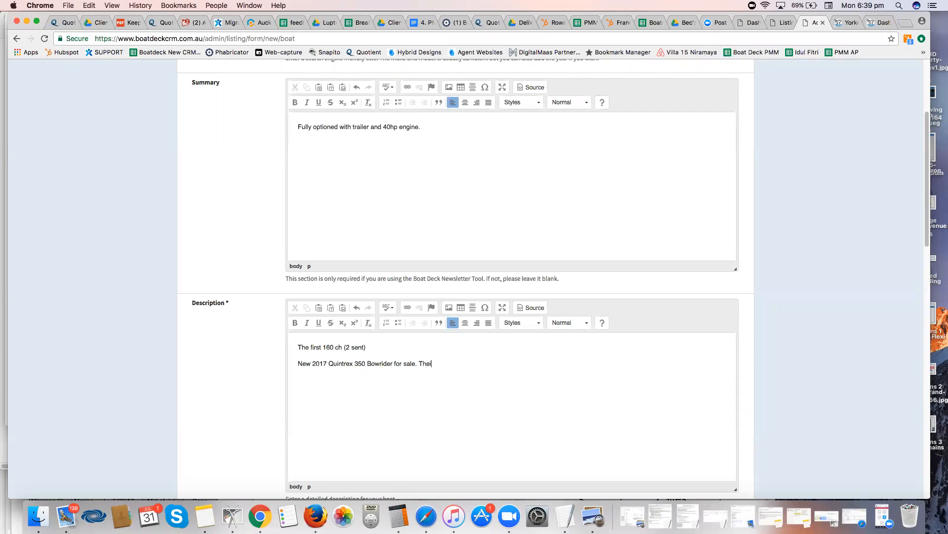
{"action": "key", "text": "BackSpace"}
{"action": "type", "text": "is new Quintrex Bot"}
{"action": "key", "text": "BackSpace"}
{"action": "type", "text": "wrider i"}
{"action": "key", "text": "BackSpace"}
{"action": "type", "text": "350"}
{"action": "type", "text": "is a great exam"}
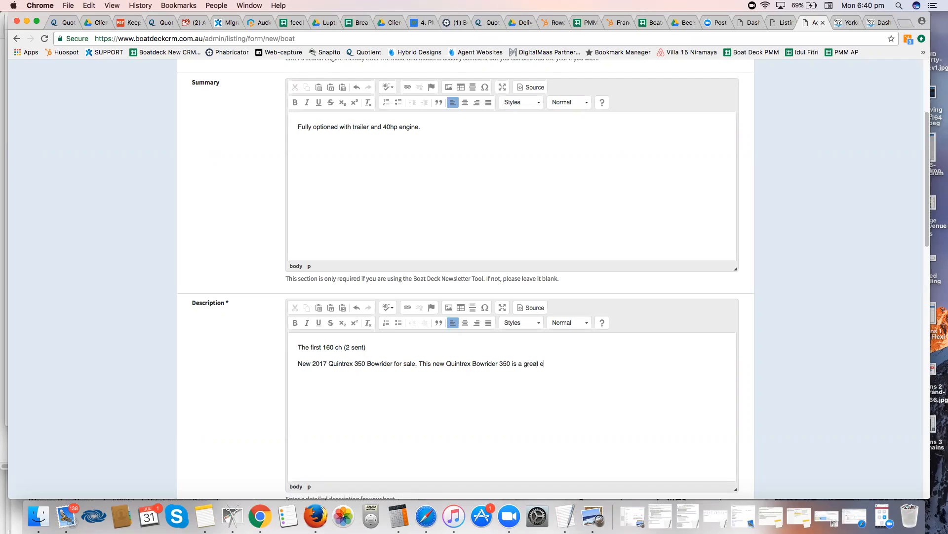
{"action": "type", "text": "ple of a quality fishing boat loaded with "}
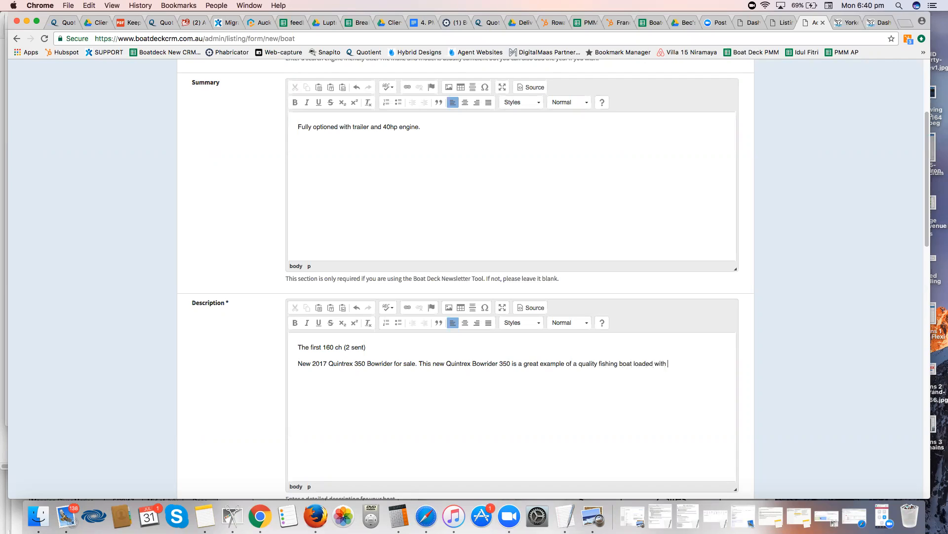
- Complete the description's sentence with "extras including Mercury 40hp outboard, Navico electronics."
{"action": "type", "text": "extras including Mercury 40hp outboard"}
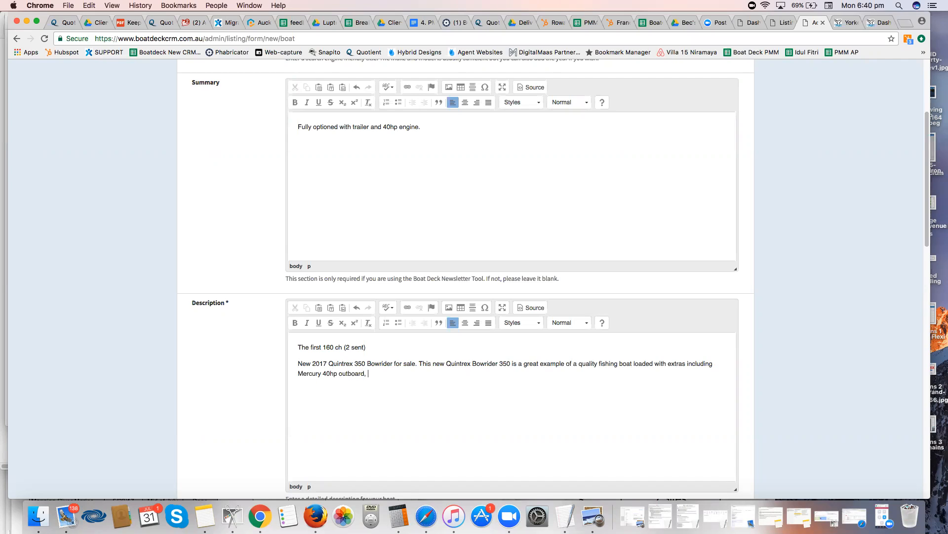
{"action": "type", "text": ", Navico elet"}
{"action": "key", "text": "BackSpace"}
{"action": "type", "text": "ctronics"}
{"action": "left_click", "coordinate": [346, 371]}
{"action": "left_click_drag", "start_coordinate": [598, 363], "coordinate": [630, 360]}
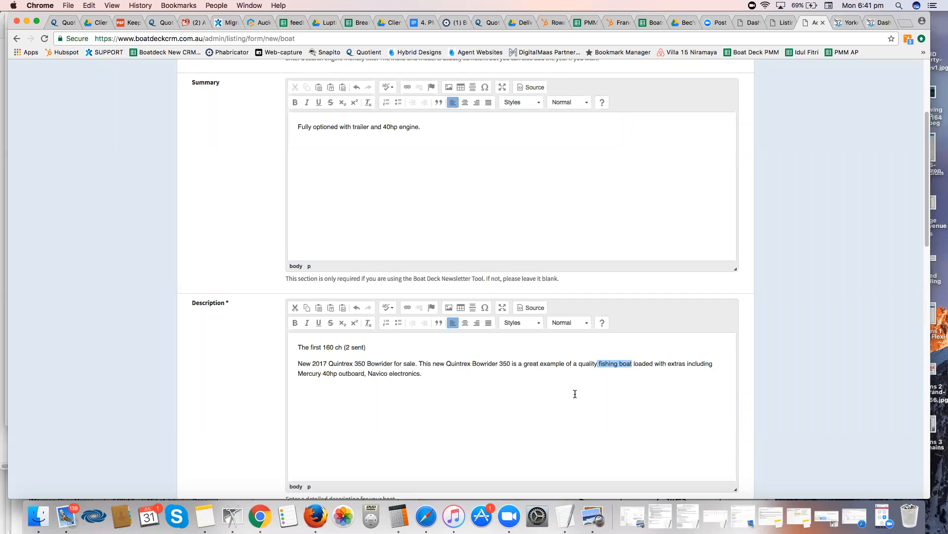
{"action": "scroll", "coordinate": [575, 393], "scroll_direction": "down", "scroll_amount": 1}
{"action": "scroll", "coordinate": [575, 394], "scroll_direction": "down", "scroll_amount": 1}
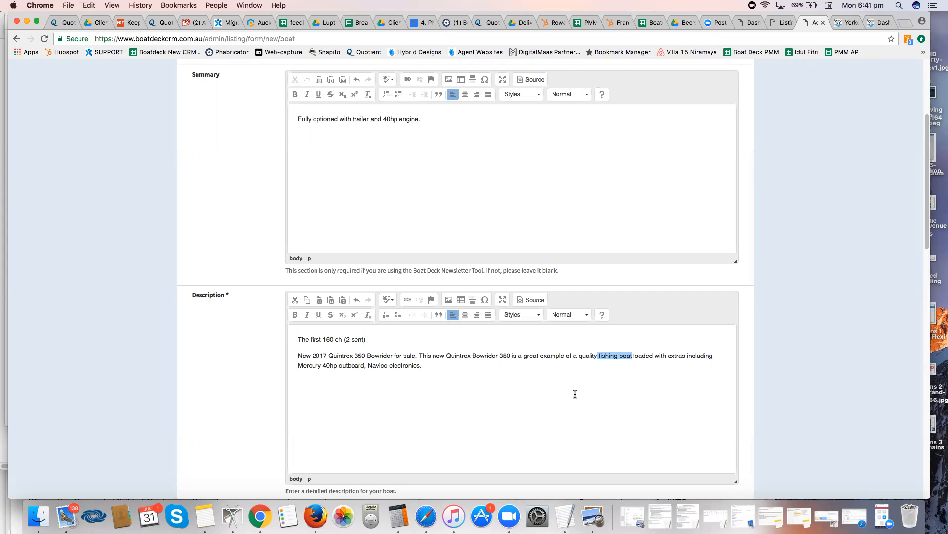
- Insert the word "engine" after "Mercury 40hp outboard" in the description, keeping the comma
{"action": "double_click", "coordinate": [330, 365]}
{"action": "left_click", "coordinate": [364, 366]}
{"action": "type", "text": "ein"}
{"action": "key", "text": "BackSpace"}
{"action": "key", "text": "BackSpace"}
{"action": "type", "text": "ngine,"}
{"action": "key", "text": "BackSpace"}
{"action": "left_click", "coordinate": [389, 365]}
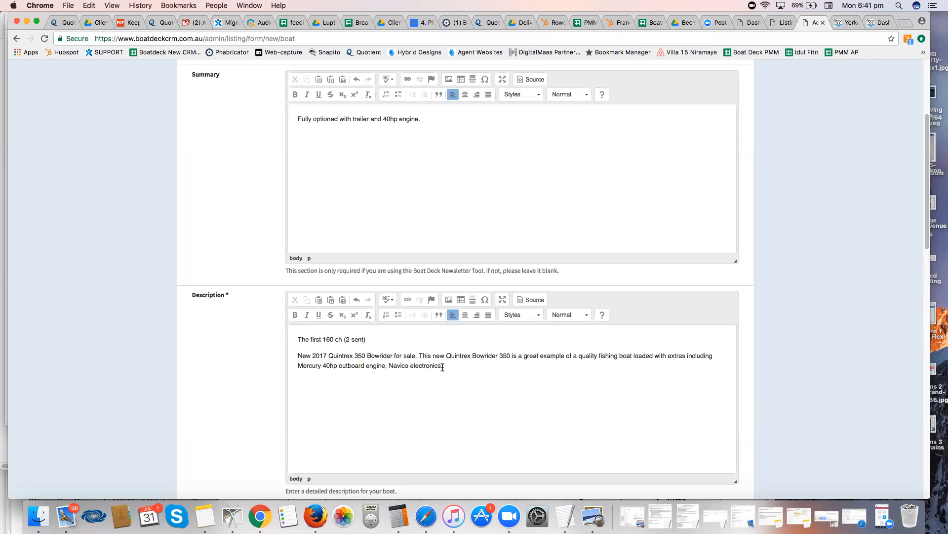
- Replace "Navico" with "Simrad" in the description and add "chartplotter" after "electronics"
{"action": "left_click_drag", "start_coordinate": [409, 365], "coordinate": [390, 360]}
{"action": "type", "text": "Simrad"}
{"action": "key", "text": "Right"}
{"action": "key", "text": "Right"}
{"action": "key", "text": "Right"}
{"action": "type", "text": "rtp"}
{"action": "key", "text": "BackSpace"}
{"action": "key", "text": "BackSpace"}
{"action": "key", "text": "BackSpace"}
{"action": "key", "text": "BackSpace"}
{"action": "type", "text": "hartplotter"}
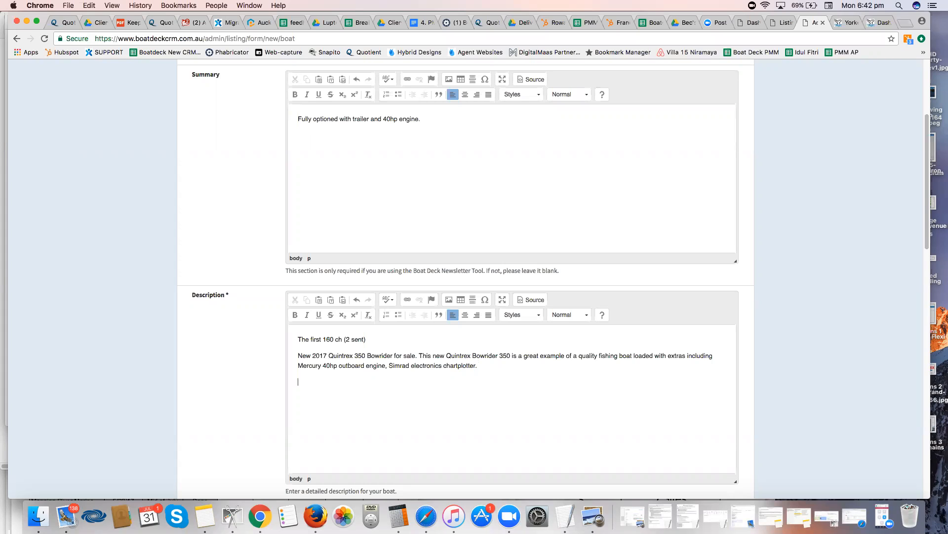
- Add the line "Up to 250 words" as a new paragraph below the description text
{"action": "type", "text": "Up to 250 words"}
{"action": "scroll", "coordinate": [747, 413], "scroll_direction": "down", "scroll_amount": 5}
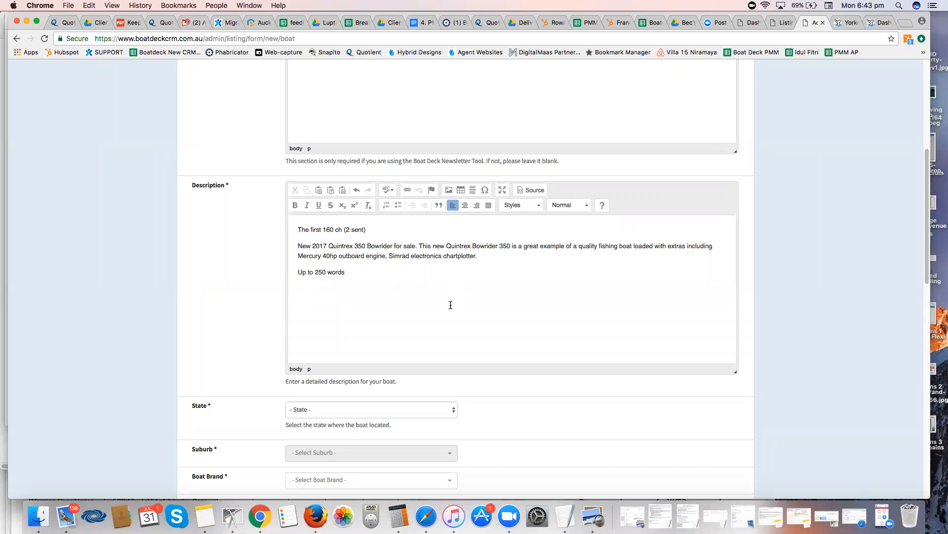
- Set the boat's state to New South Wales and its suburb to SYDENHAM, NSW 2044
{"action": "scroll", "coordinate": [576, 316], "scroll_direction": "down", "scroll_amount": 1}
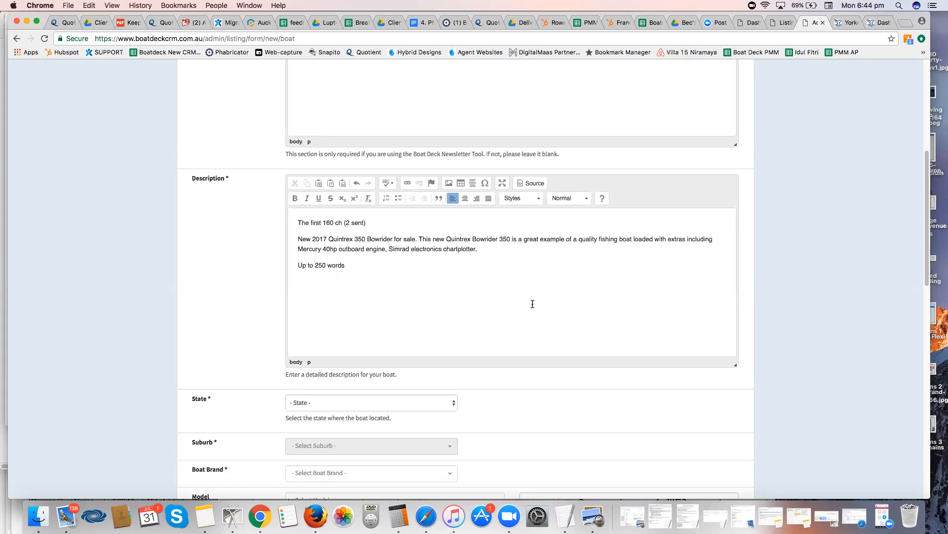
{"action": "scroll", "coordinate": [770, 398], "scroll_direction": "down", "scroll_amount": 1}
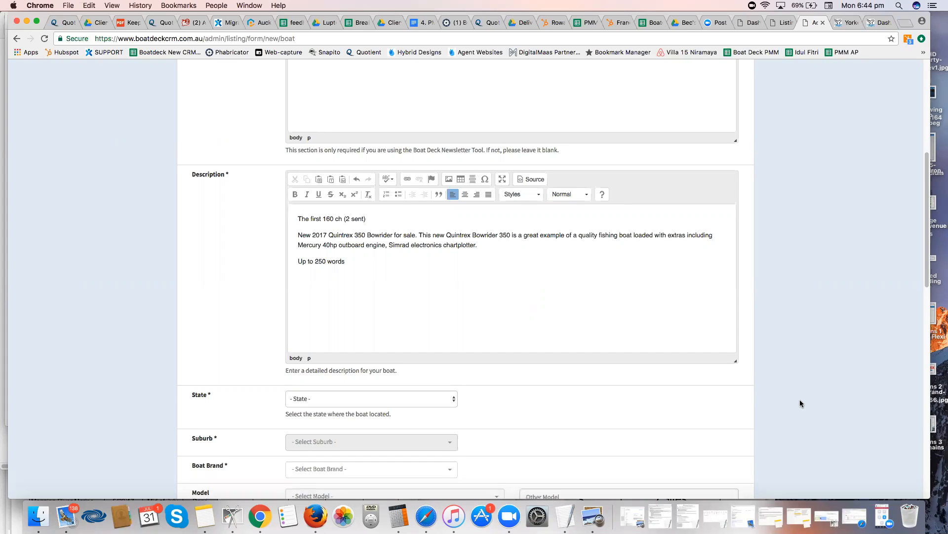
{"action": "scroll", "coordinate": [800, 403], "scroll_direction": "down", "scroll_amount": 2}
{"action": "scroll", "coordinate": [785, 405], "scroll_direction": "down", "scroll_amount": 3}
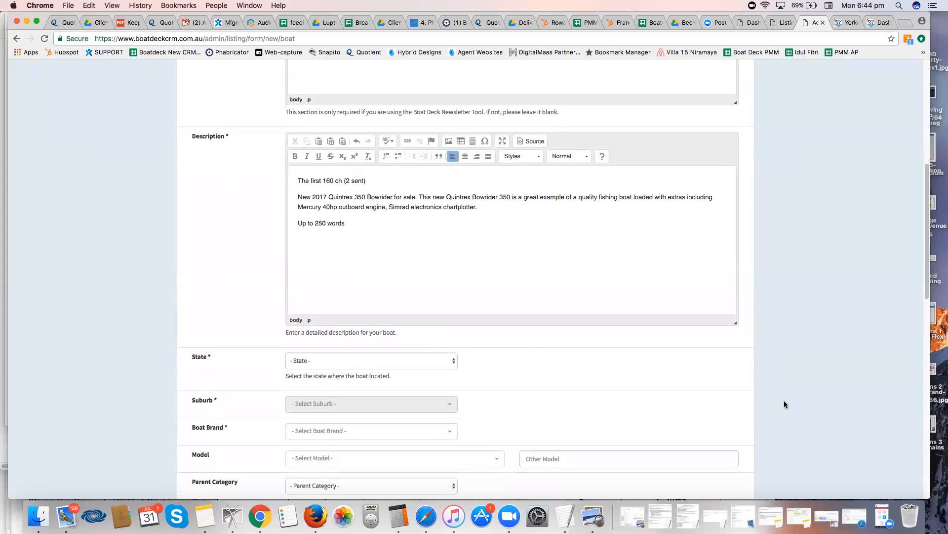
{"action": "scroll", "coordinate": [786, 404], "scroll_direction": "down", "scroll_amount": 2}
{"action": "key", "text": "Return"}
{"action": "scroll", "coordinate": [737, 376], "scroll_direction": "down", "scroll_amount": 12}
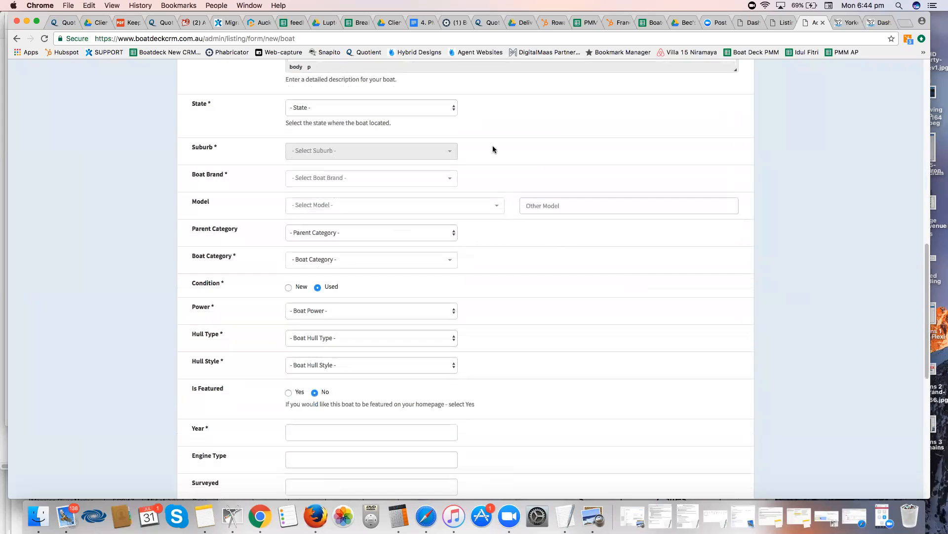
{"action": "left_click", "coordinate": [453, 107]}
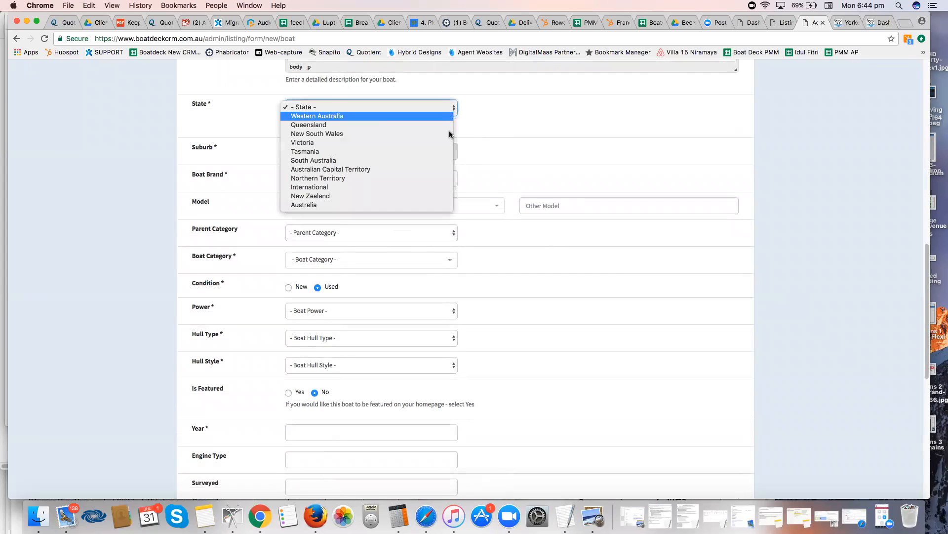
{"action": "left_click", "coordinate": [450, 134]}
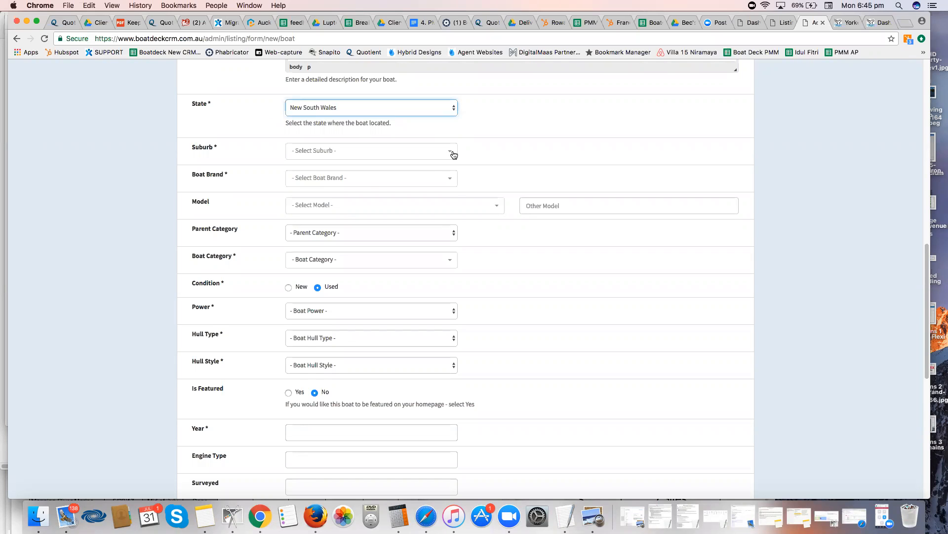
{"action": "left_click", "coordinate": [454, 155]}
{"action": "type", "text": "syde"}
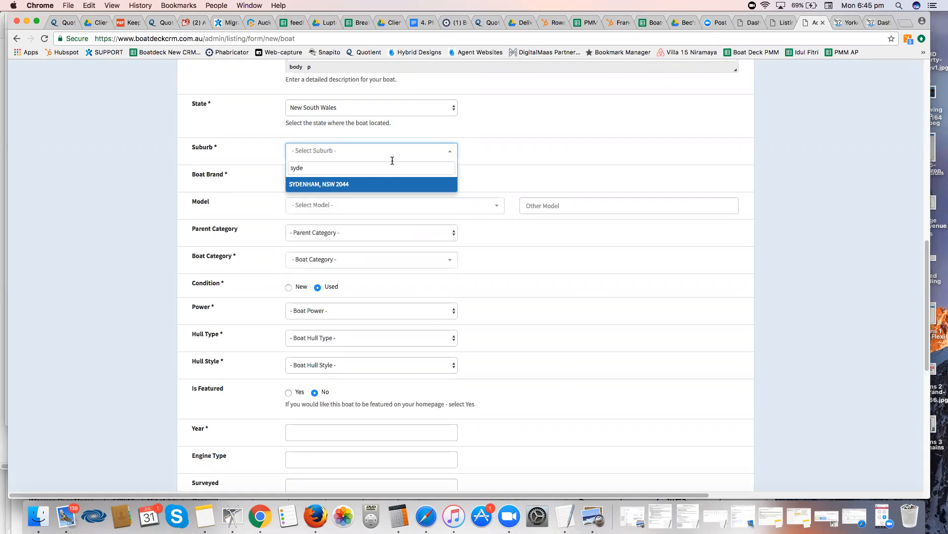
{"action": "left_click", "coordinate": [382, 184]}
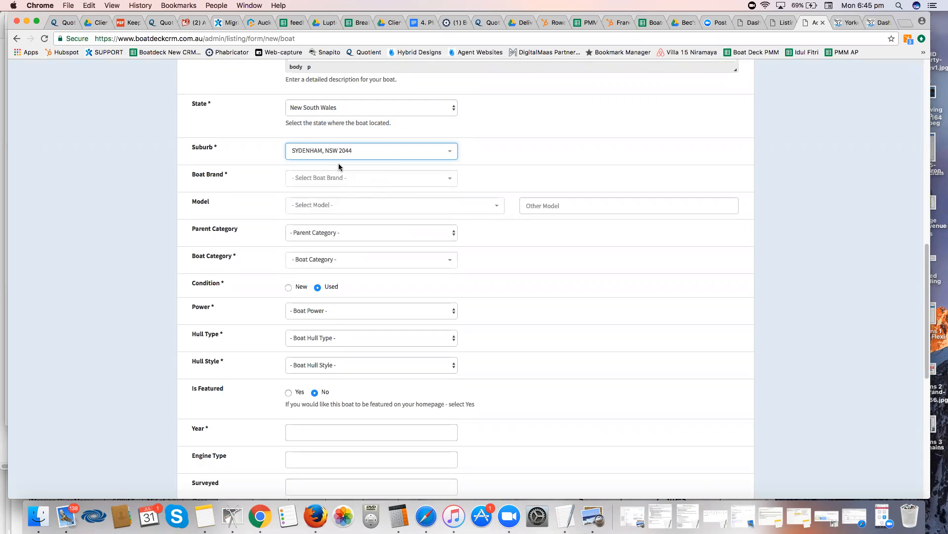
- Find Quintrex among the boat brands and set it as the listing's brand
{"action": "left_click", "coordinate": [349, 180]}
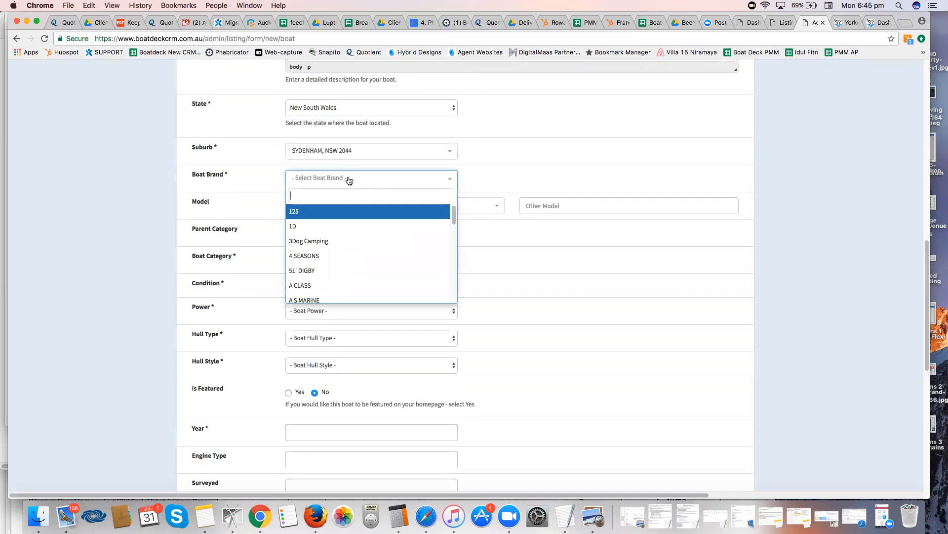
{"action": "type", "text": "qui"}
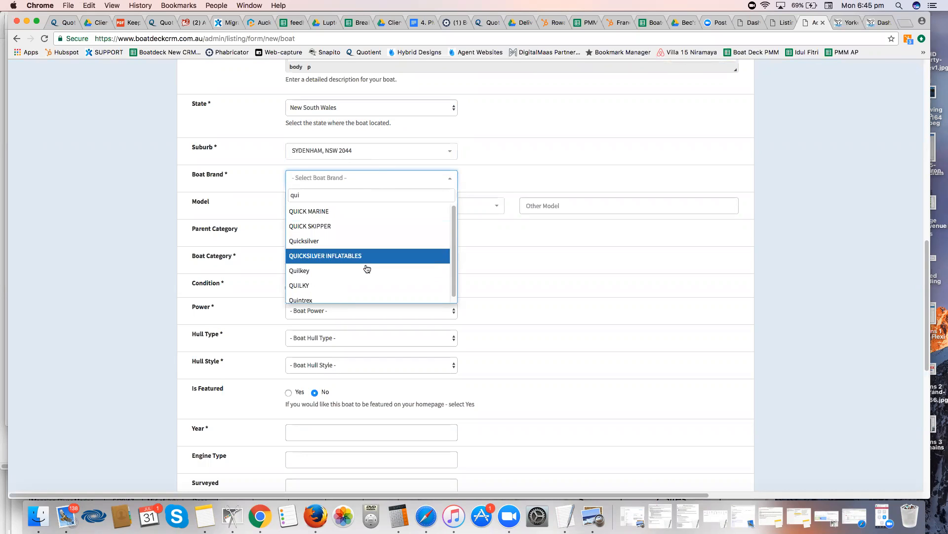
{"action": "scroll", "coordinate": [346, 277], "scroll_direction": "down", "scroll_amount": 2}
{"action": "left_click", "coordinate": [346, 276]}
- Search the existing models for "350 bo", shorten the search to "350" and look through the matches
{"action": "left_click", "coordinate": [396, 192]}
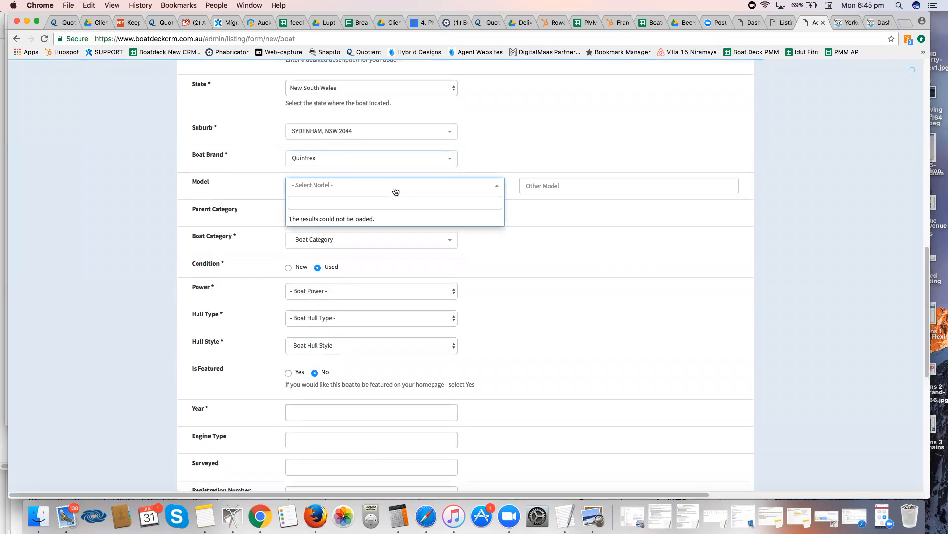
{"action": "type", "text": "3"}
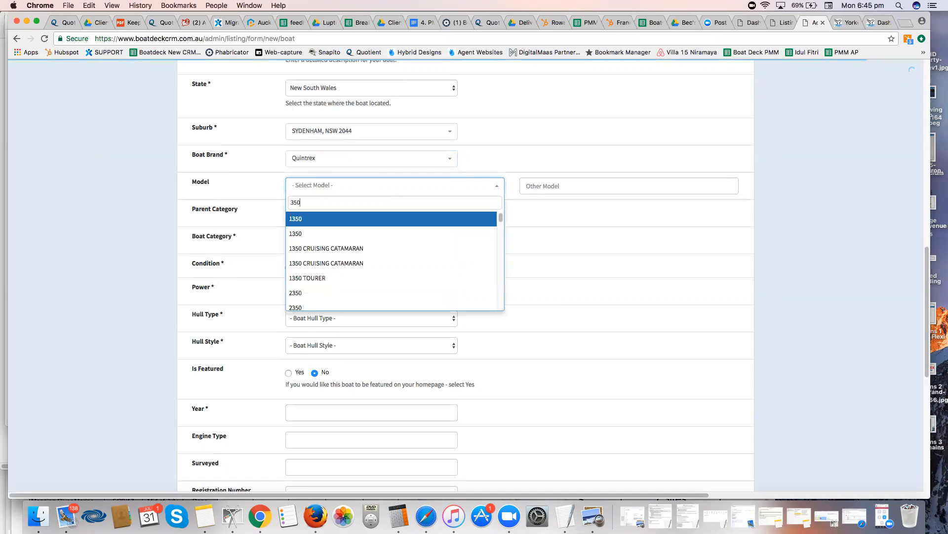
{"action": "type", "text": "50 bo"}
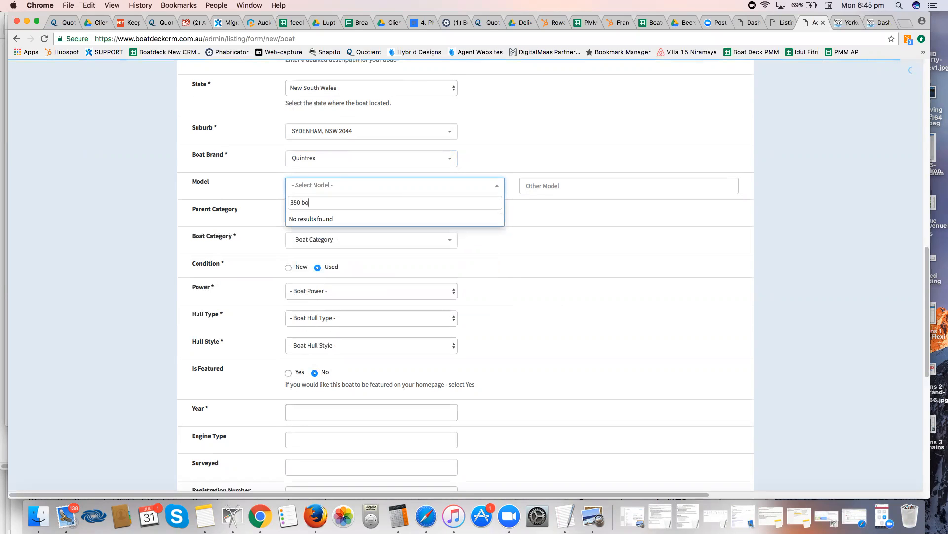
{"action": "key", "text": "BackSpace"}
{"action": "key", "text": "BackSpace"}
{"action": "key", "text": "BackSpace"}
{"action": "scroll", "coordinate": [407, 258], "scroll_direction": "down", "scroll_amount": 3}
{"action": "scroll", "coordinate": [406, 260], "scroll_direction": "down", "scroll_amount": 4}
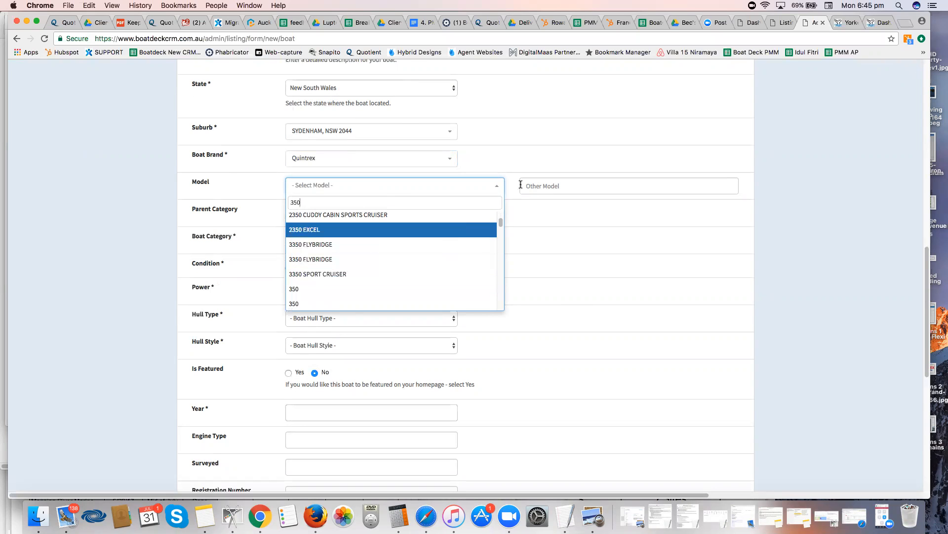
- Enter "350 Bowrider" as the other model, leaving the predefined model unselected
{"action": "left_click", "coordinate": [557, 188]}
{"action": "type", "text": "350 Bowrider"}
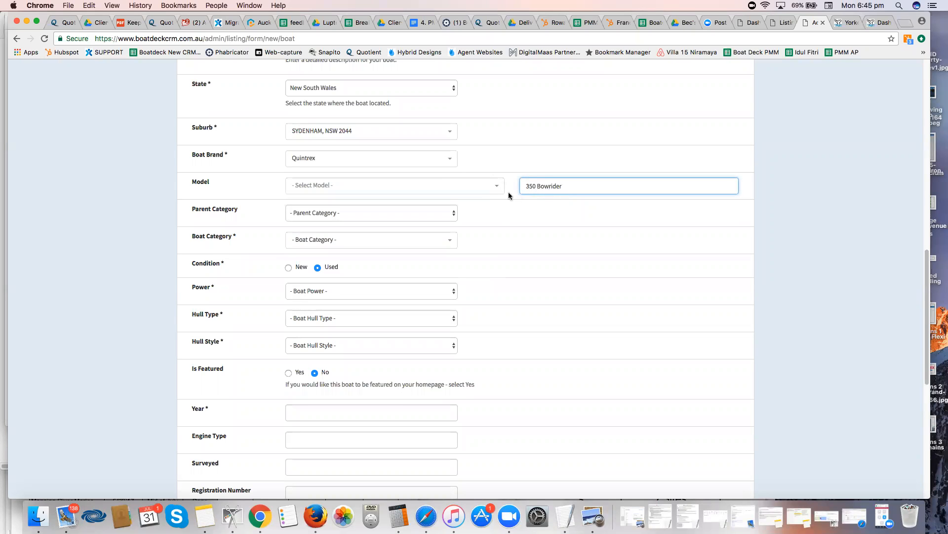
{"action": "left_click", "coordinate": [493, 192]}
{"action": "scroll", "coordinate": [547, 231], "scroll_direction": "down", "scroll_amount": 1}
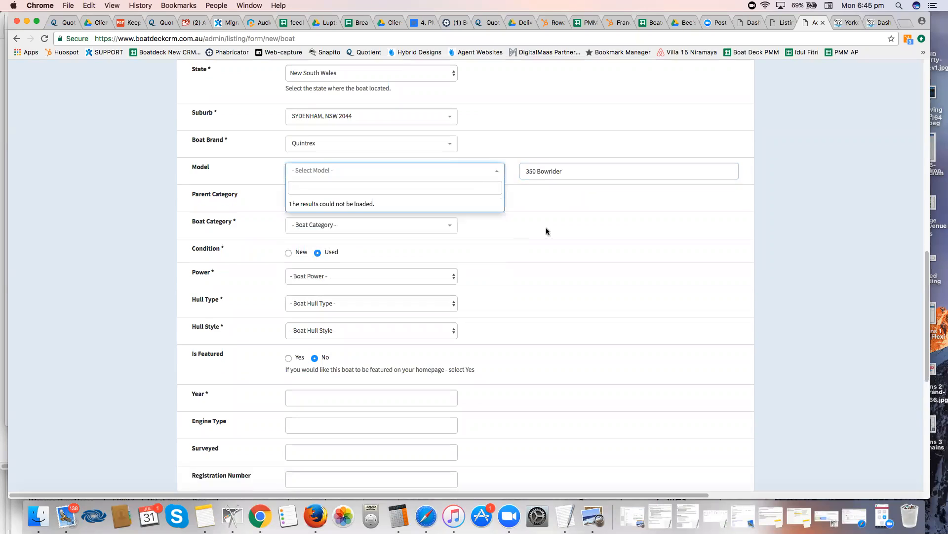
{"action": "left_click", "coordinate": [533, 179]}
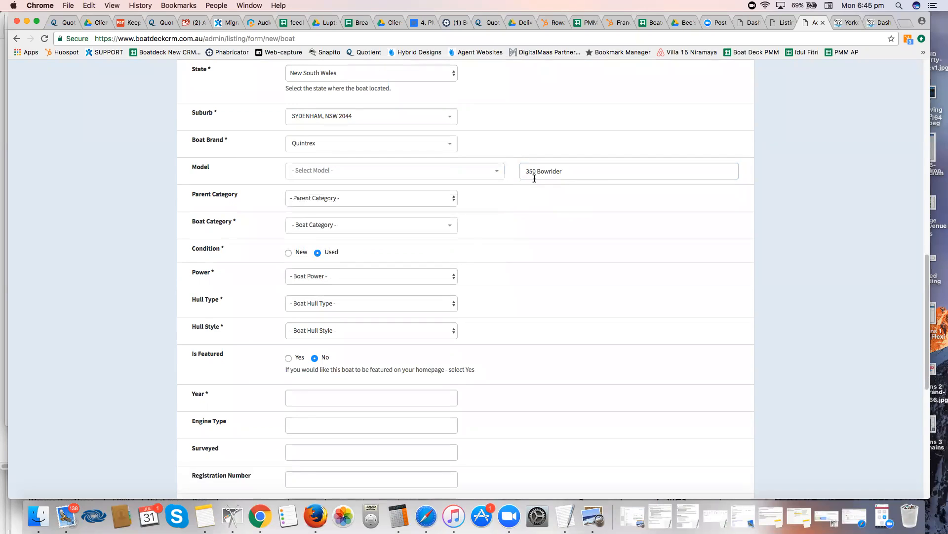
{"action": "left_click", "coordinate": [567, 169]}
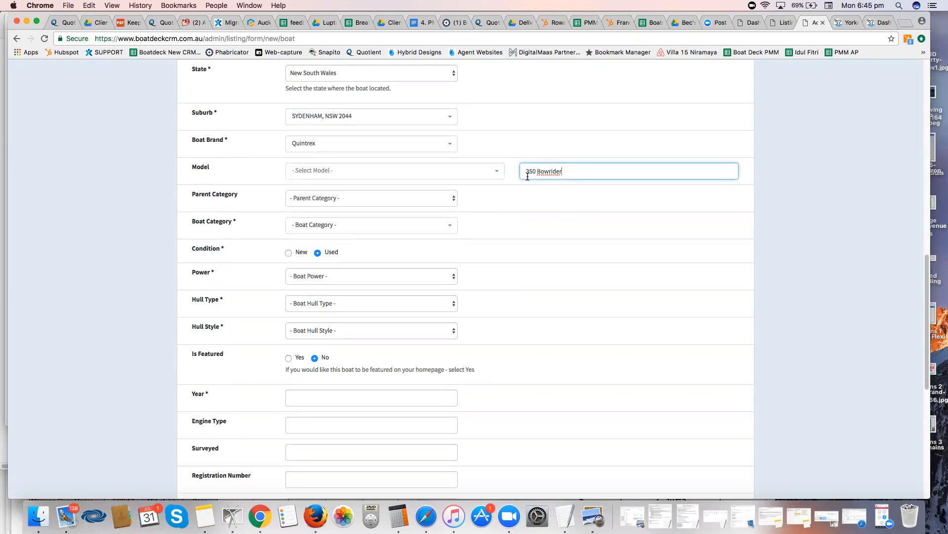
- Try Savage as the parent category, and reset the field to its unselected "- Parent Category -" option
{"action": "left_click", "coordinate": [447, 199]}
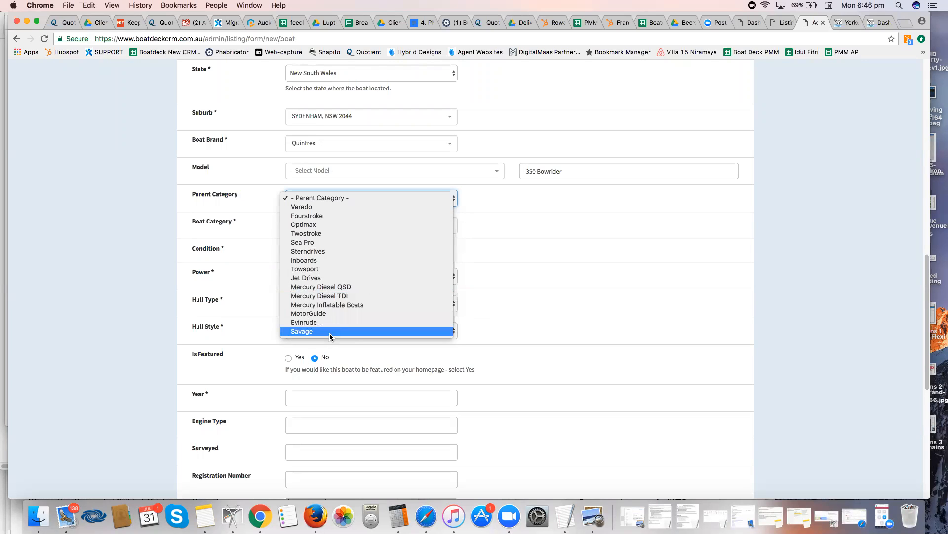
{"action": "left_click", "coordinate": [371, 332]}
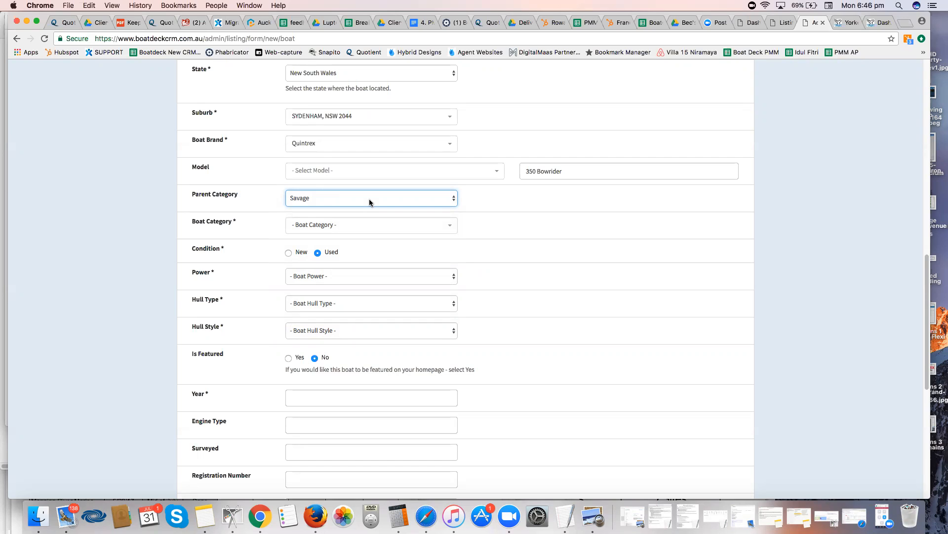
{"action": "left_click", "coordinate": [369, 199]}
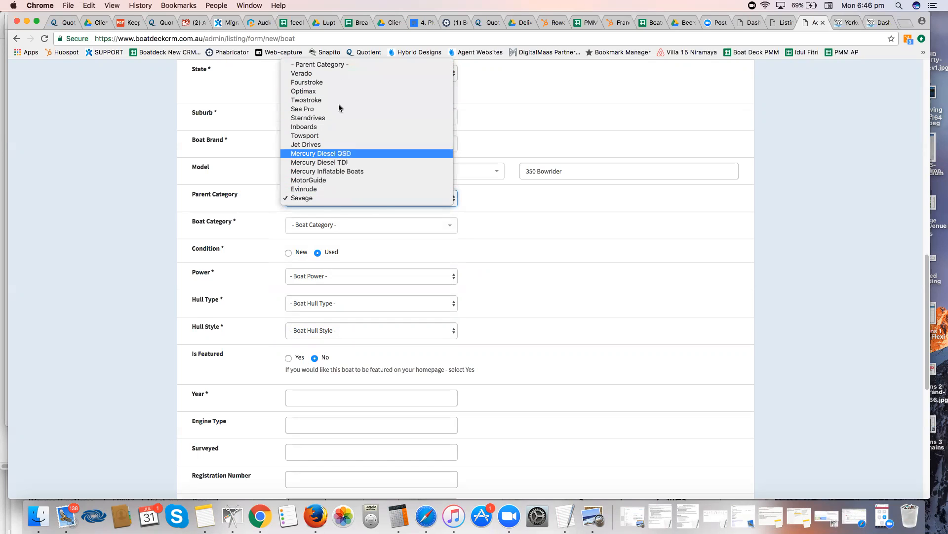
{"action": "left_click", "coordinate": [339, 65]}
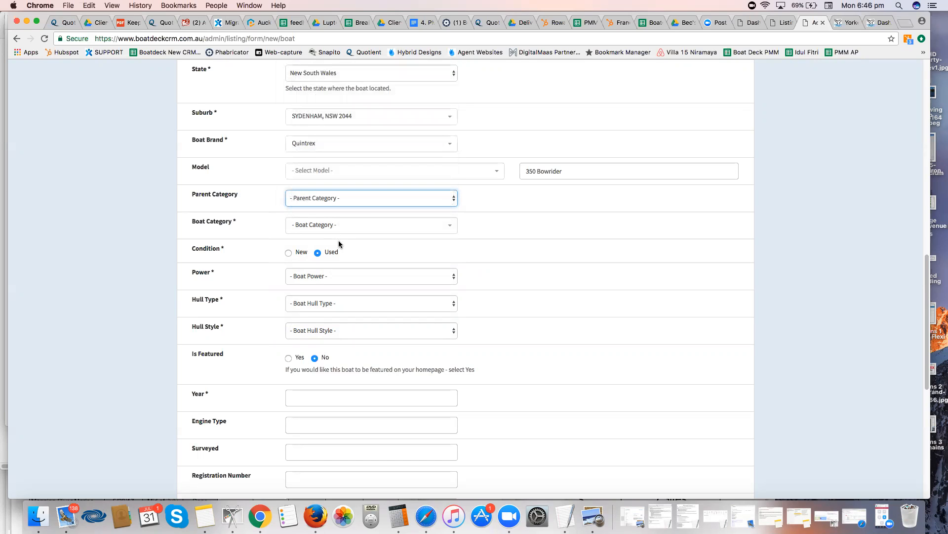
{"action": "left_click", "coordinate": [322, 200]}
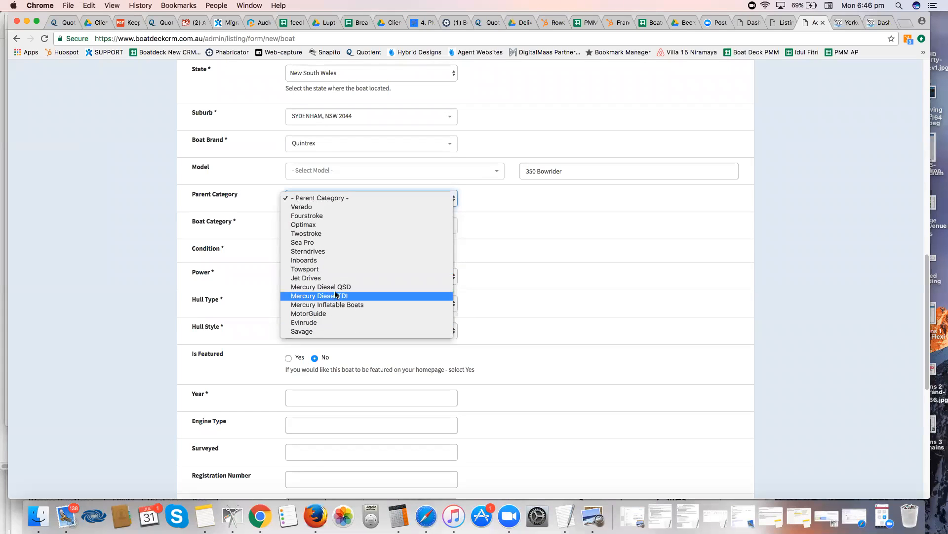
{"action": "left_click", "coordinate": [488, 195]}
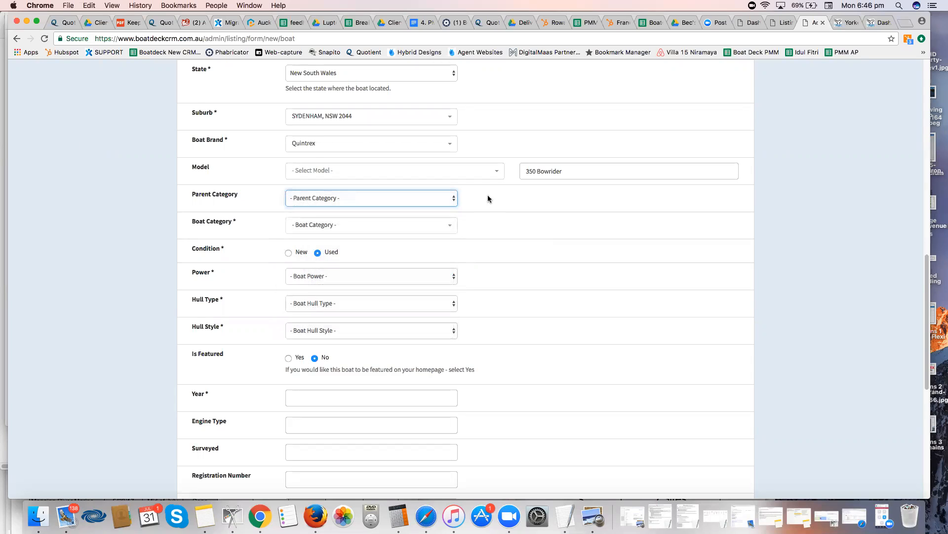
- Look through the available boat categories and set the boat category to Motor & Power Boats
{"action": "left_click", "coordinate": [439, 228]}
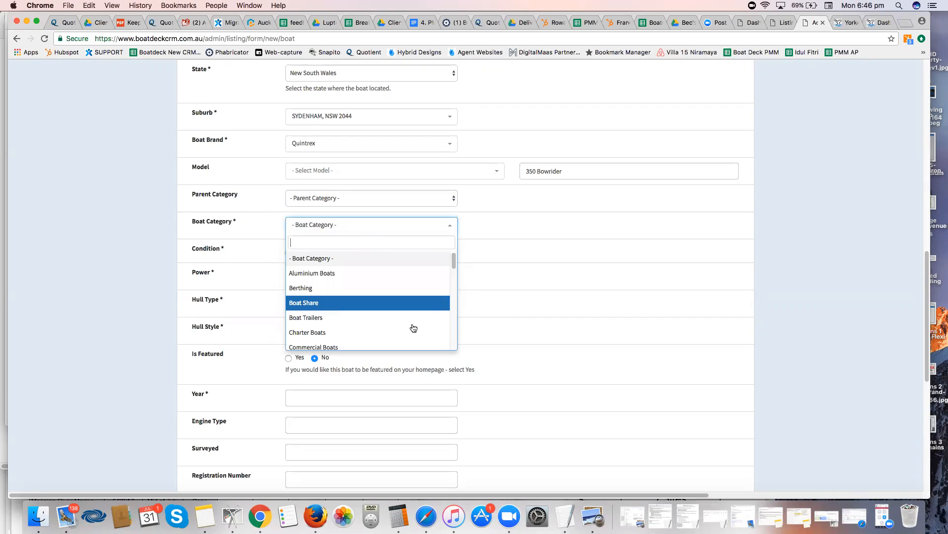
{"action": "scroll", "coordinate": [413, 328], "scroll_direction": "down", "scroll_amount": 1}
{"action": "scroll", "coordinate": [413, 328], "scroll_direction": "down", "scroll_amount": 3}
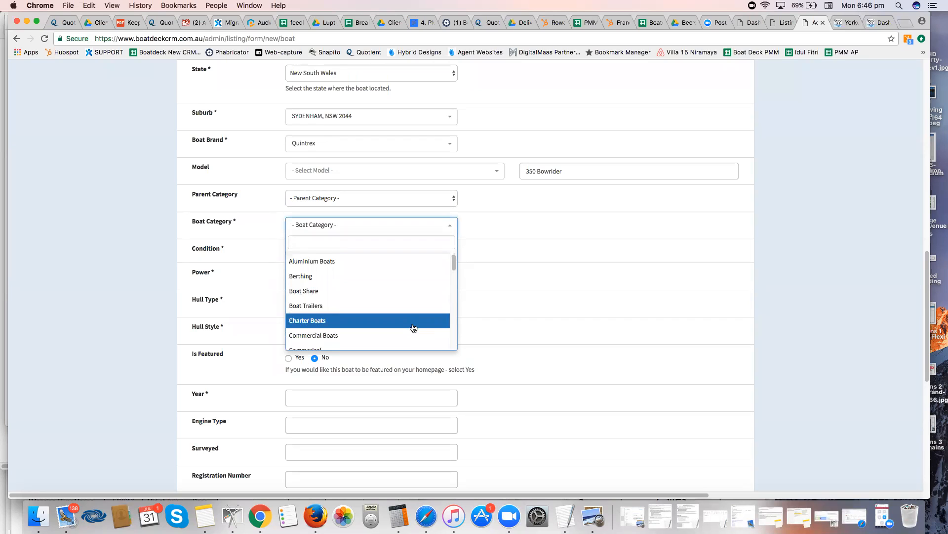
{"action": "scroll", "coordinate": [414, 327], "scroll_direction": "down", "scroll_amount": 10}
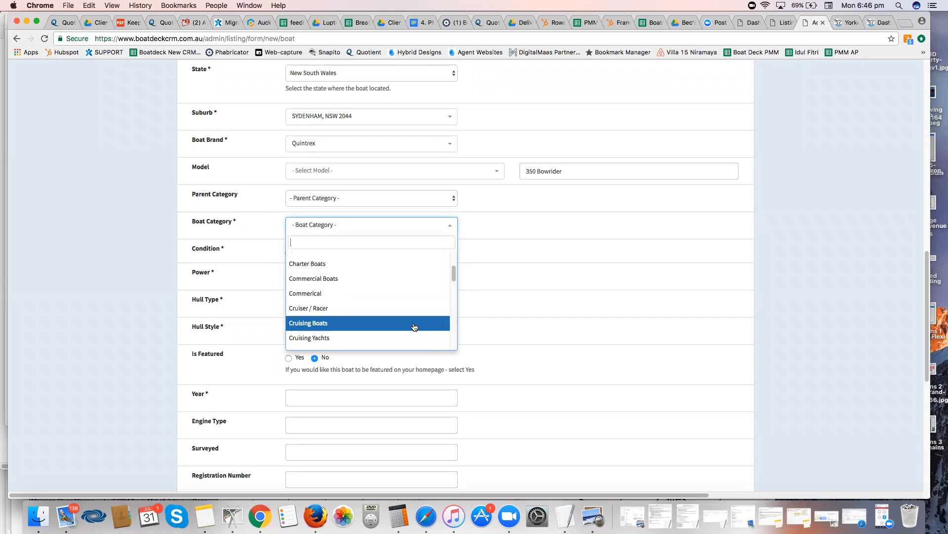
{"action": "scroll", "coordinate": [414, 325], "scroll_direction": "down", "scroll_amount": 8}
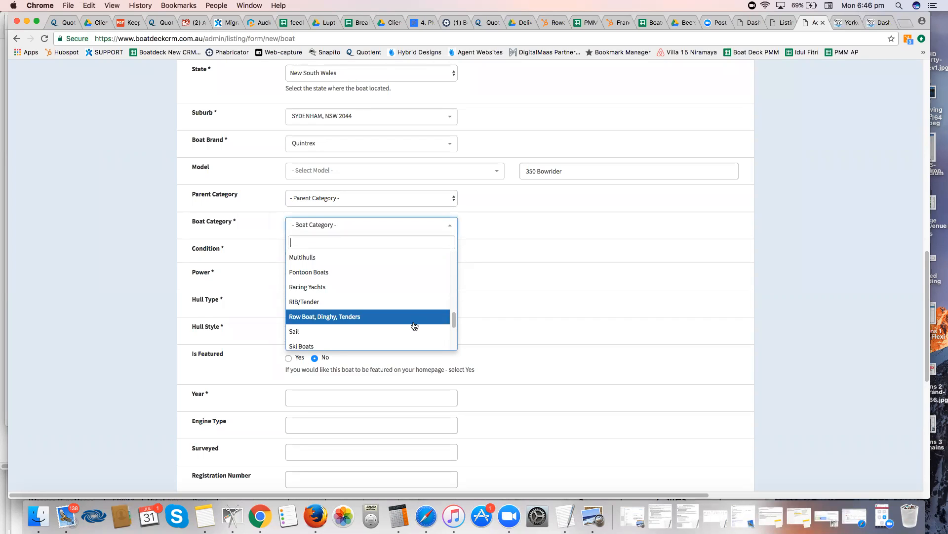
{"action": "scroll", "coordinate": [402, 274], "scroll_direction": "up", "scroll_amount": 5}
{"action": "scroll", "coordinate": [413, 277], "scroll_direction": "down", "scroll_amount": 1}
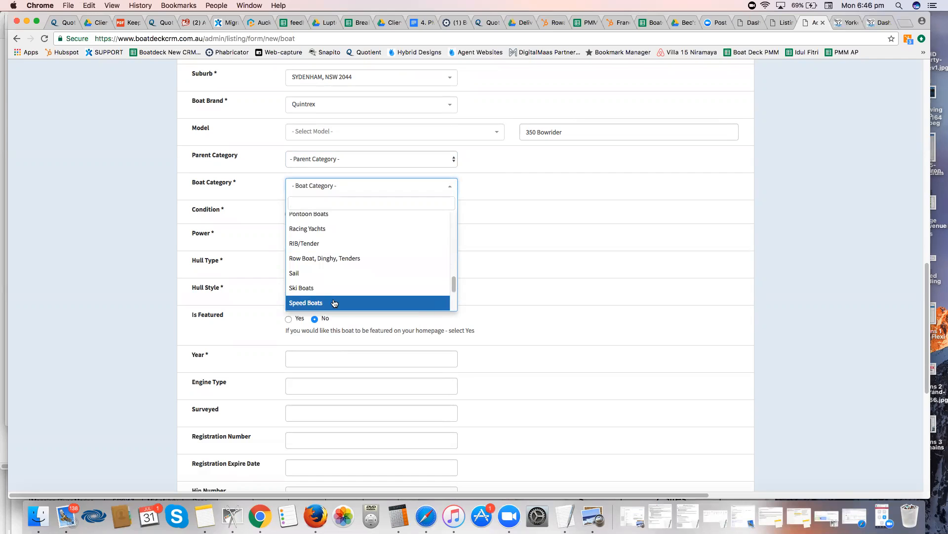
{"action": "scroll", "coordinate": [366, 273], "scroll_direction": "up", "scroll_amount": 3}
{"action": "scroll", "coordinate": [368, 274], "scroll_direction": "up", "scroll_amount": 2}
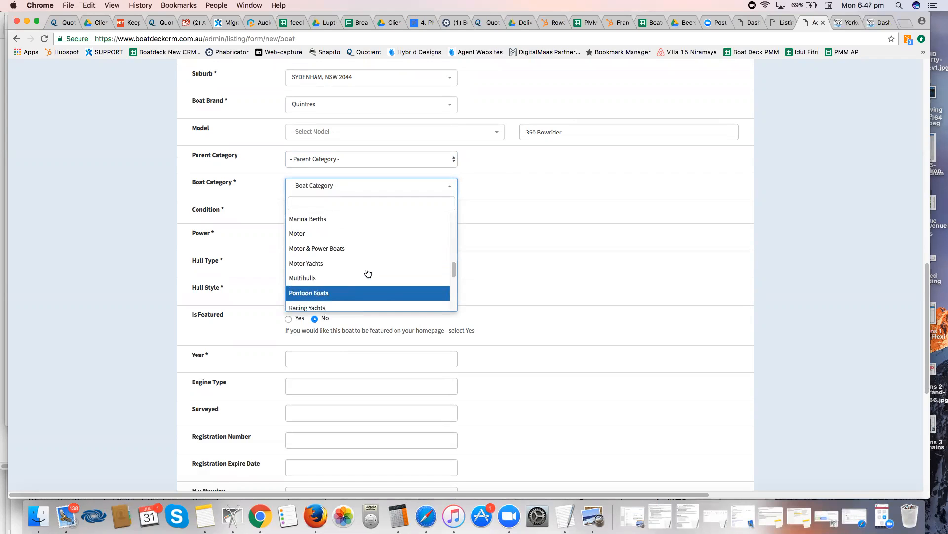
{"action": "left_click", "coordinate": [329, 248]}
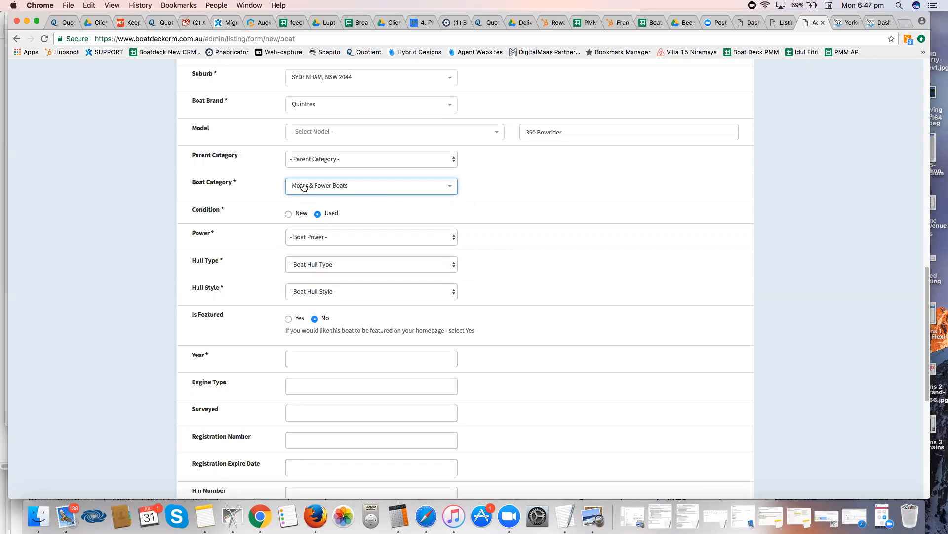
- Look through the available boat categories again and keep Motor & Power Boats as the boat category
{"action": "left_click", "coordinate": [409, 187]}
{"action": "scroll", "coordinate": [382, 306], "scroll_direction": "down", "scroll_amount": 5}
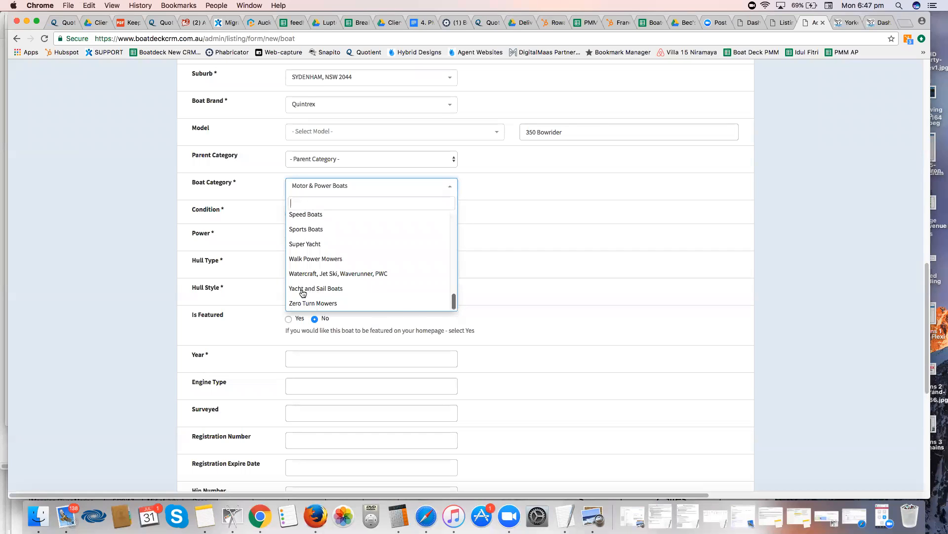
{"action": "left_click_drag", "start_coordinate": [454, 297], "coordinate": [461, 207]}
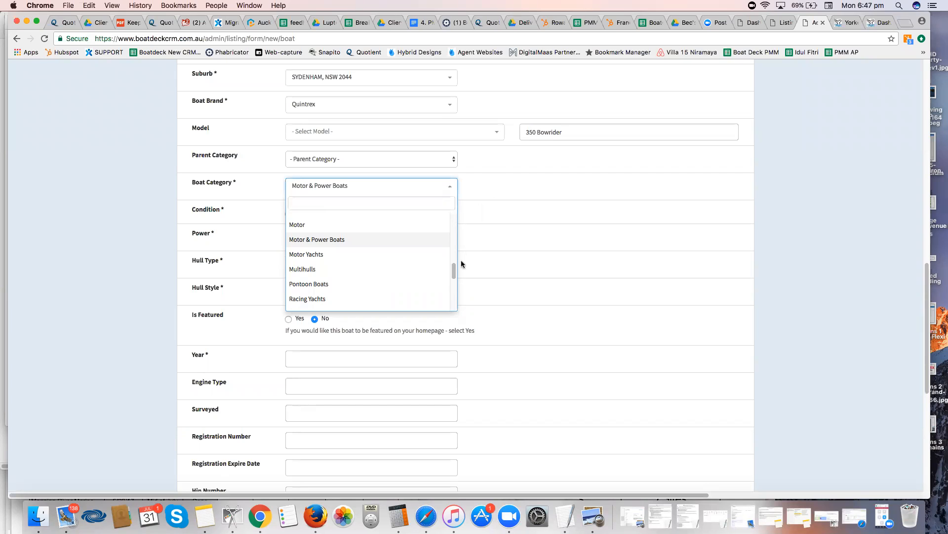
{"action": "mouse_move", "coordinate": [454, 272]}
{"action": "left_mouse_down"}
{"action": "mouse_move", "coordinate": [452, 222]}
{"action": "mouse_move", "coordinate": [453, 302]}
{"action": "mouse_move", "coordinate": [452, 276]}
{"action": "left_mouse_up"}
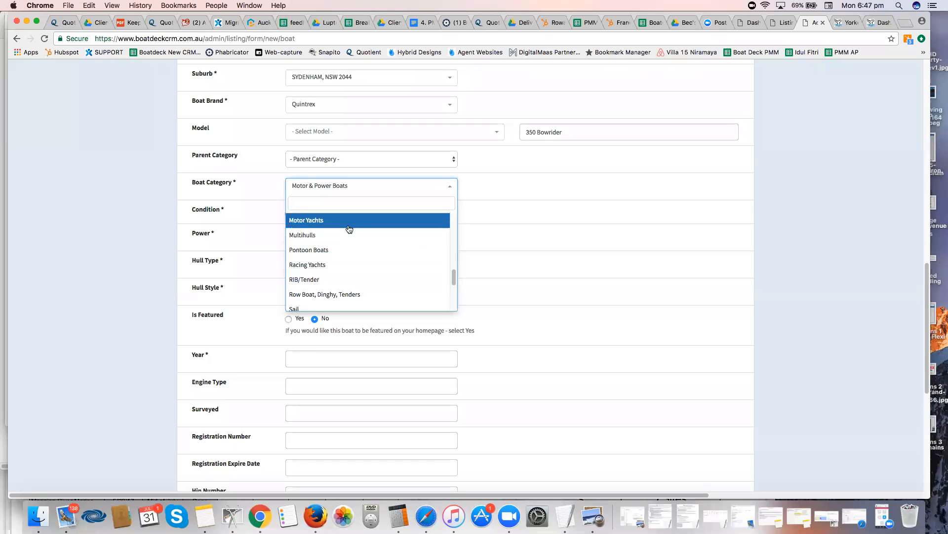
{"action": "left_click_drag", "start_coordinate": [451, 276], "coordinate": [453, 261]}
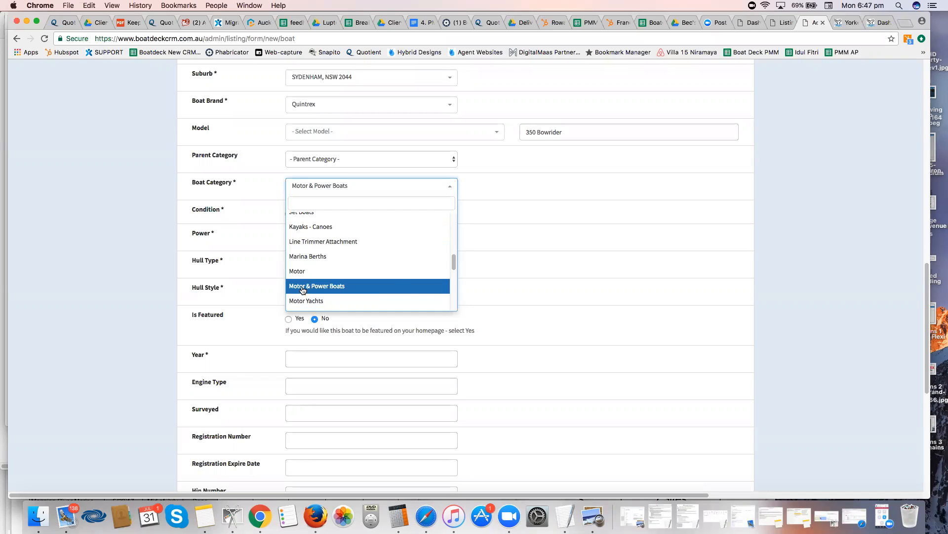
{"action": "left_click", "coordinate": [338, 286]}
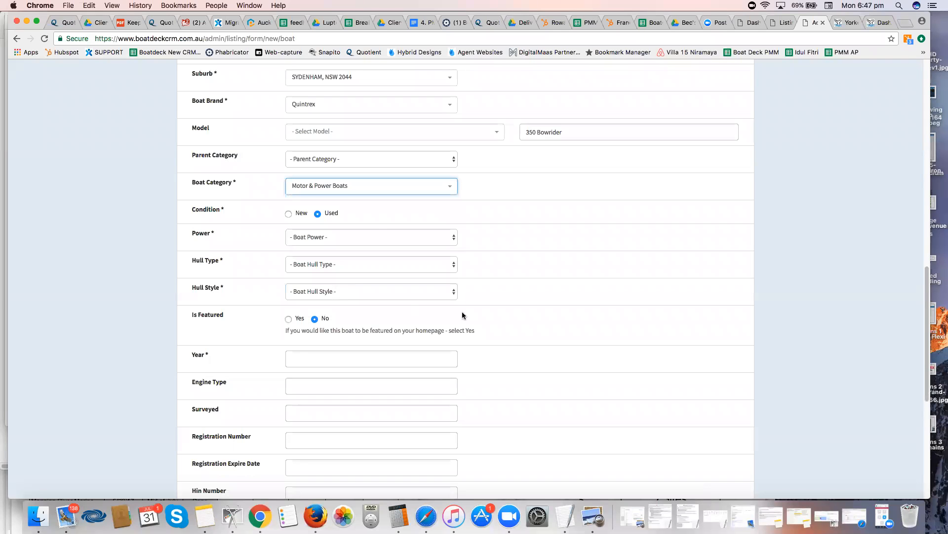
- Set the boat's condition to New and its power to Power
{"action": "left_click", "coordinate": [288, 214]}
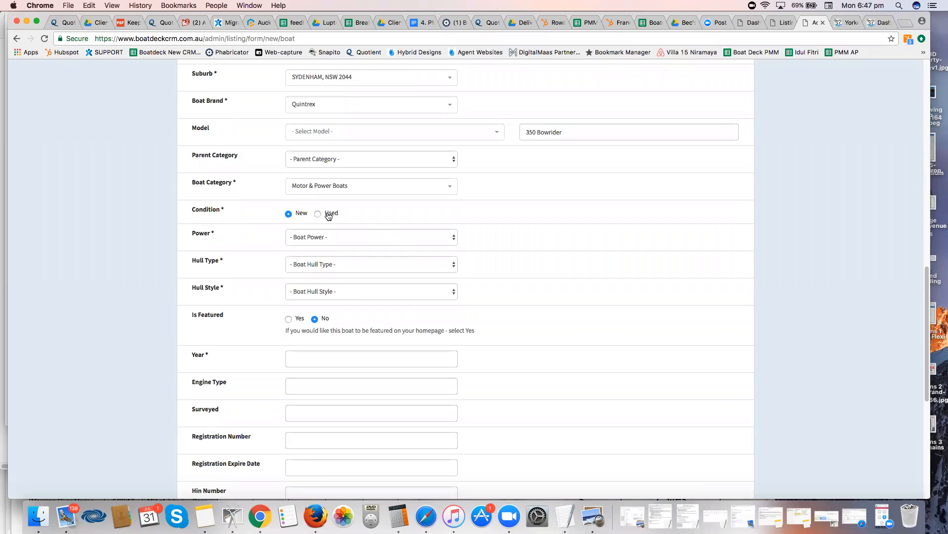
{"action": "left_click", "coordinate": [360, 237]}
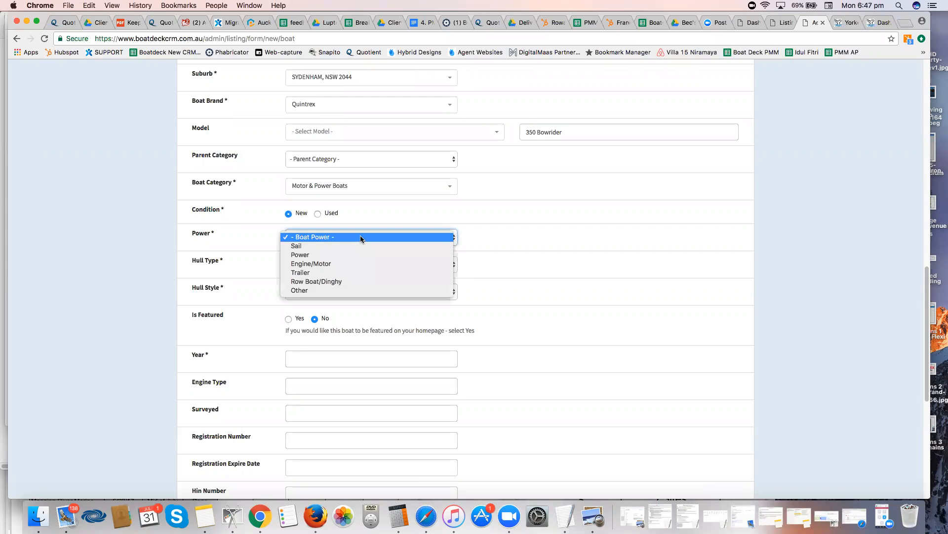
{"action": "left_click", "coordinate": [317, 255]}
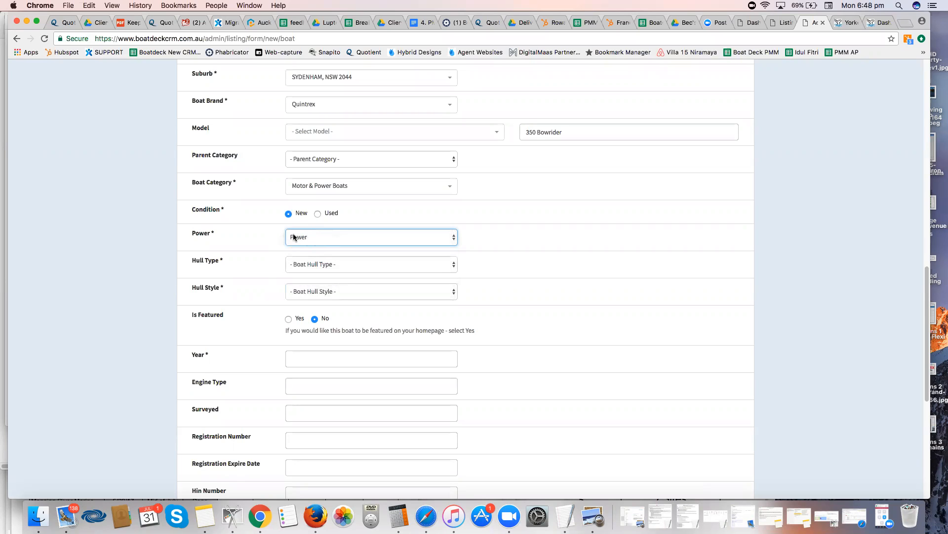
- Set the hull type to Aluminium and the hull style to Single
{"action": "left_click", "coordinate": [380, 267]}
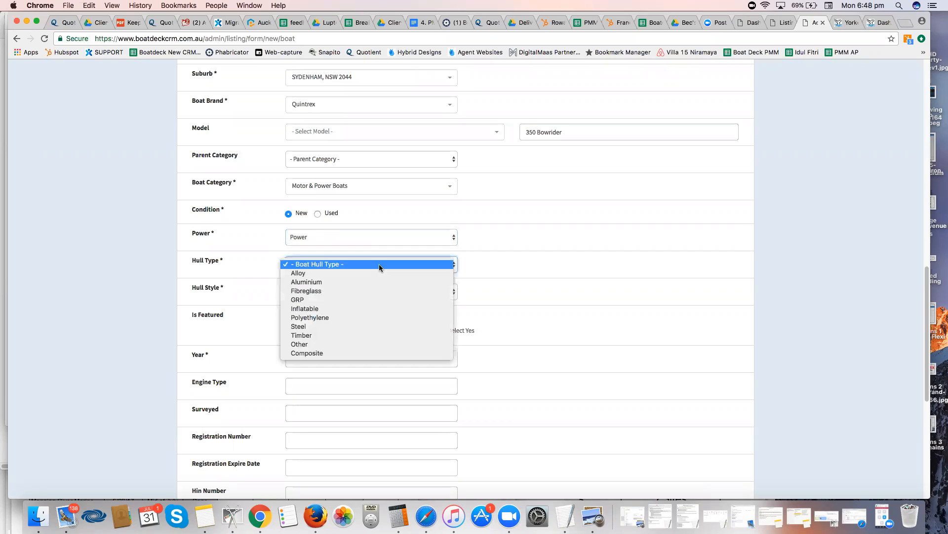
{"action": "left_click", "coordinate": [358, 282]}
{"action": "left_click", "coordinate": [401, 292]}
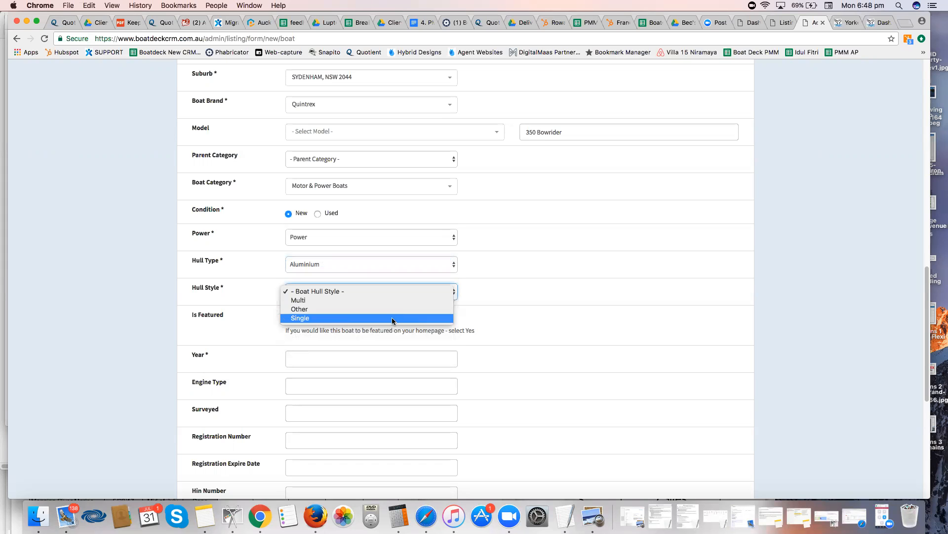
{"action": "left_click", "coordinate": [317, 321]}
- Try featuring the boat on the homepage, set Is Featured back to No, and enter 2017 as the year
{"action": "scroll", "coordinate": [550, 326], "scroll_direction": "down", "scroll_amount": 1}
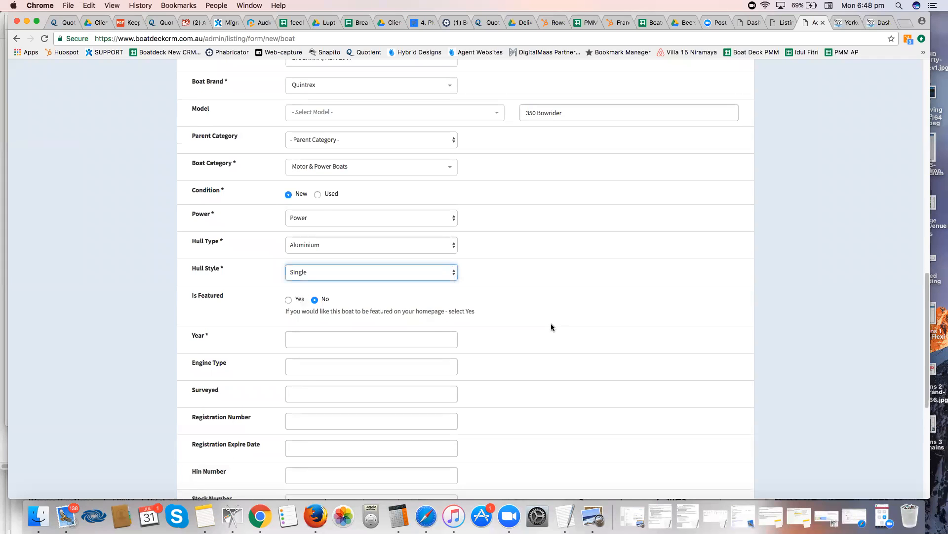
{"action": "scroll", "coordinate": [552, 327], "scroll_direction": "down", "scroll_amount": 1}
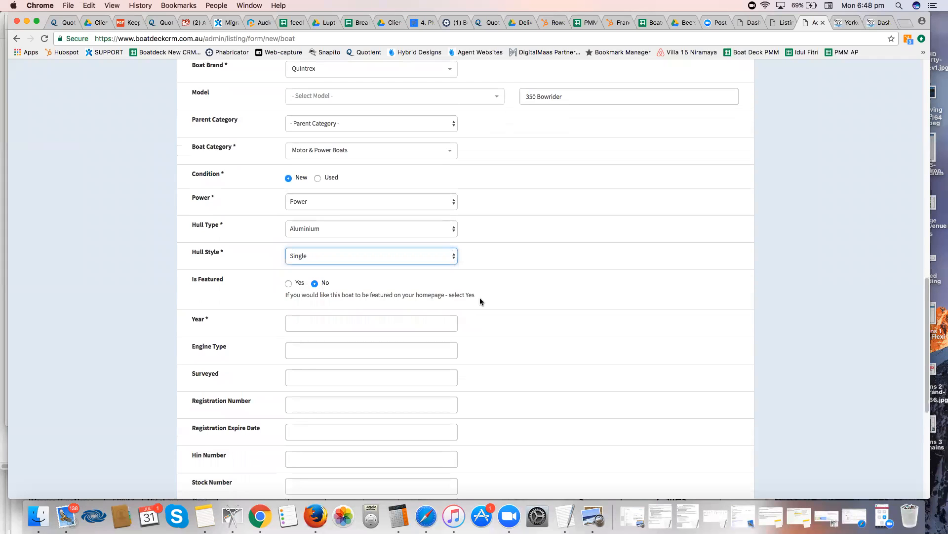
{"action": "left_click", "coordinate": [288, 283]}
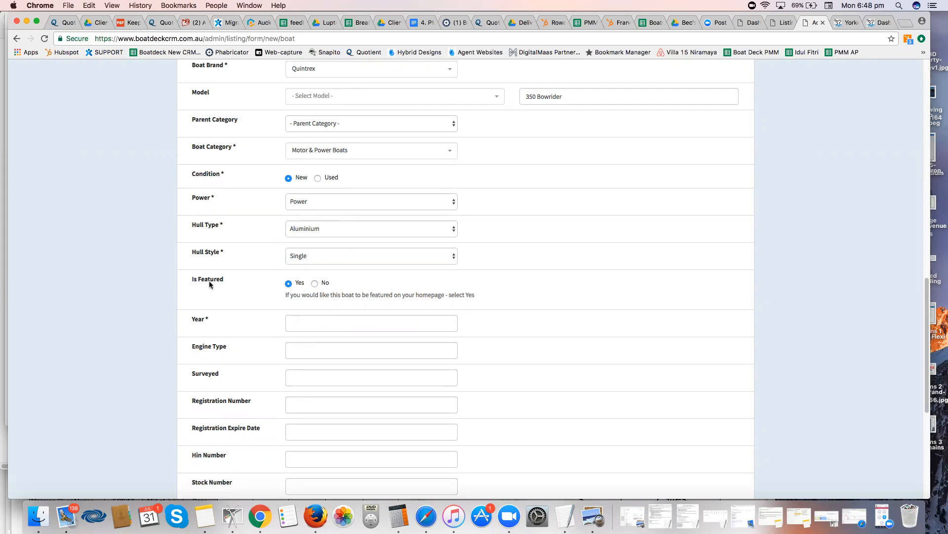
{"action": "left_click", "coordinate": [314, 283]}
{"action": "scroll", "coordinate": [605, 315], "scroll_direction": "down", "scroll_amount": 1}
{"action": "scroll", "coordinate": [605, 315], "scroll_direction": "down", "scroll_amount": 2}
{"action": "left_click", "coordinate": [417, 267]}
{"action": "type", "text": "2017"}
{"action": "left_click", "coordinate": [413, 292]}
- Set the boat's length to 3.80 metres, leaving the stock number blank
{"action": "scroll", "coordinate": [446, 305], "scroll_direction": "down", "scroll_amount": 1}
{"action": "scroll", "coordinate": [446, 307], "scroll_direction": "down", "scroll_amount": 2}
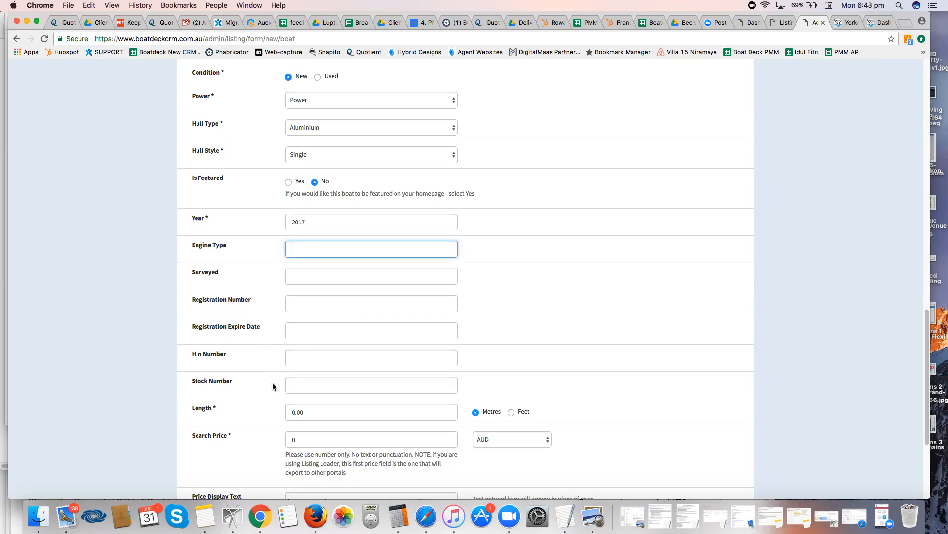
{"action": "left_click", "coordinate": [301, 384]}
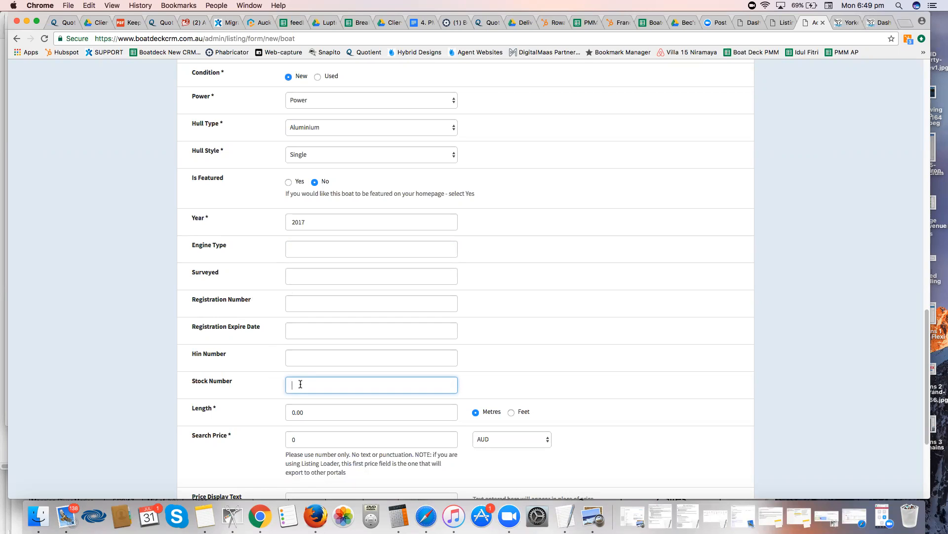
{"action": "scroll", "coordinate": [630, 397], "scroll_direction": "down", "scroll_amount": 4}
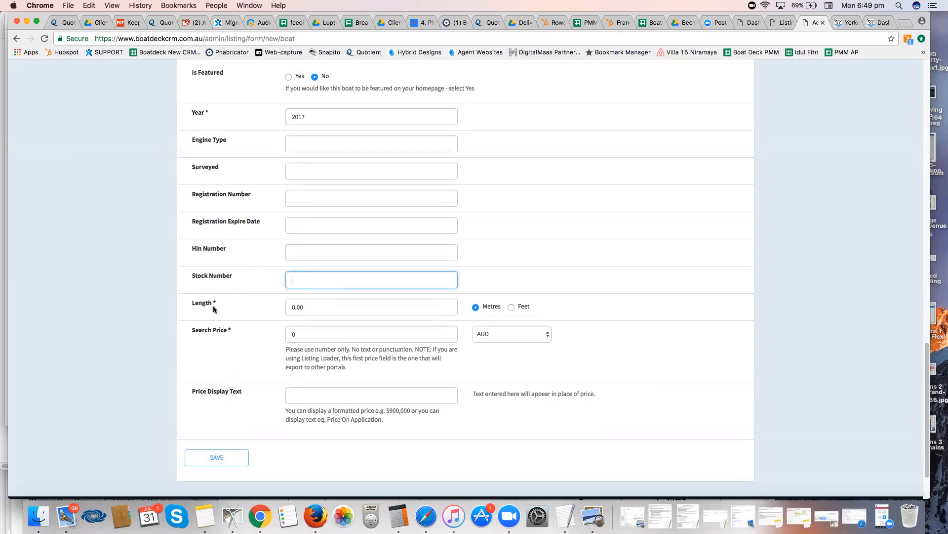
{"action": "key", "text": "Tab"}
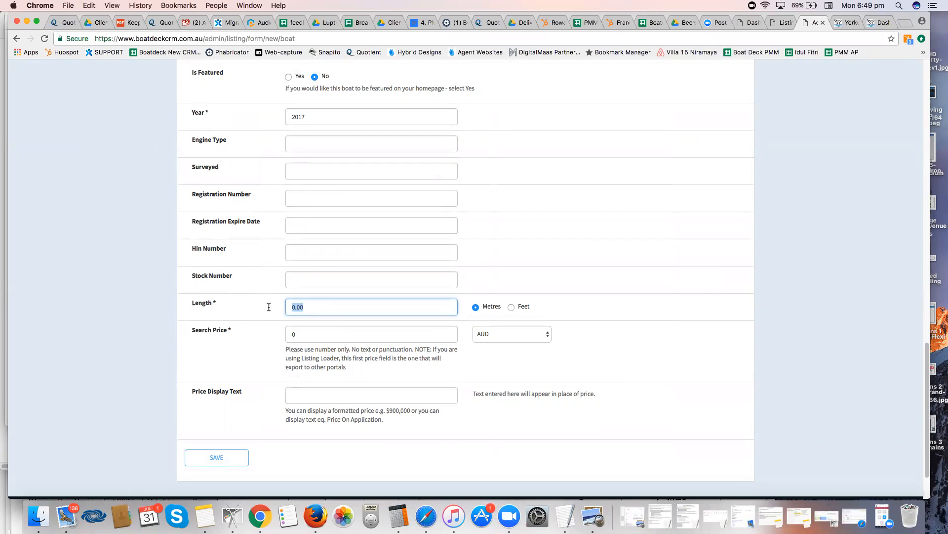
{"action": "type", "text": "3.80"}
{"action": "left_click", "coordinate": [559, 309]}
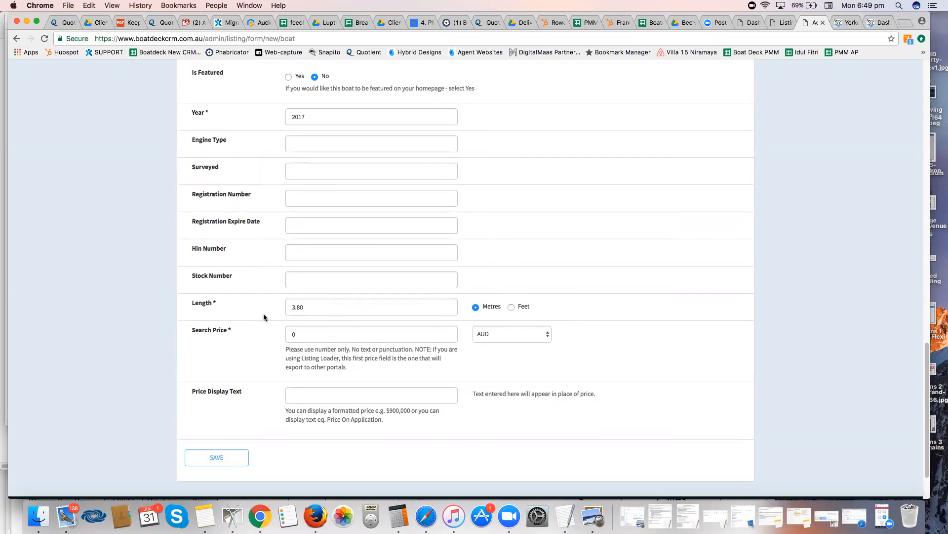
- Set the boat's search price to 38000 in AUD
{"action": "scroll", "coordinate": [249, 342], "scroll_direction": "down", "scroll_amount": 1}
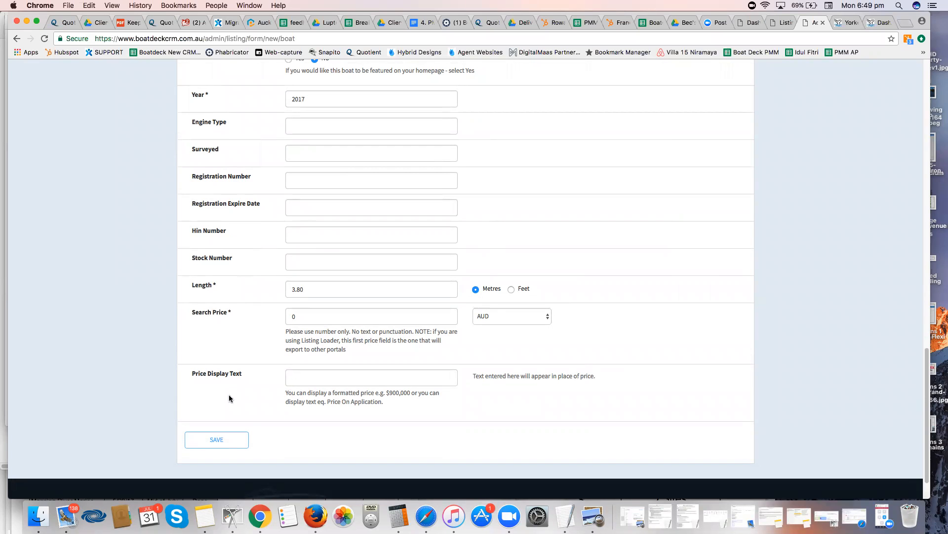
{"action": "scroll", "coordinate": [583, 386], "scroll_direction": "down", "scroll_amount": 2}
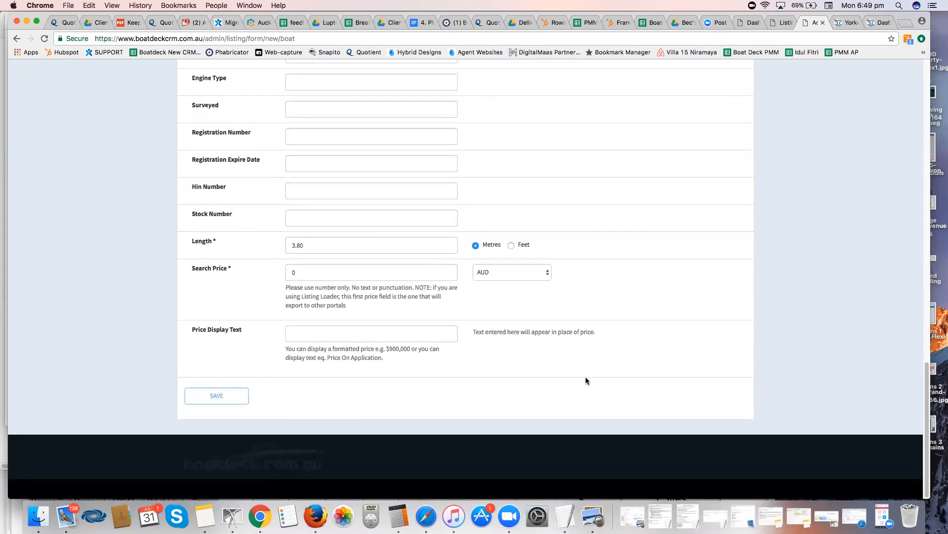
{"action": "left_click", "coordinate": [307, 274]}
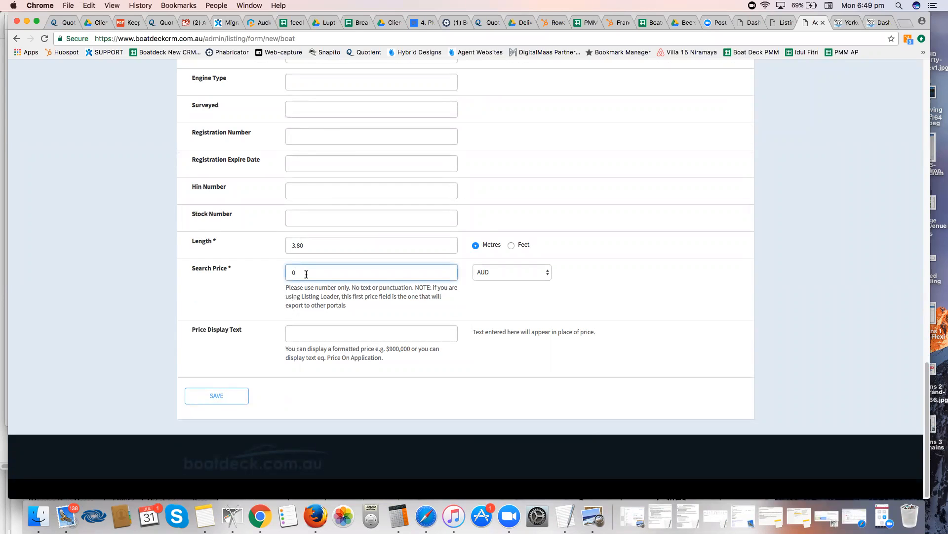
{"action": "key", "text": "BackSpace"}
{"action": "type", "text": "38000"}
{"action": "left_click_drag", "start_coordinate": [316, 273], "coordinate": [282, 273]}
- Enter "$38,000 on sale now!" as the price display text and save the boat's details
{"action": "left_click", "coordinate": [302, 334]}
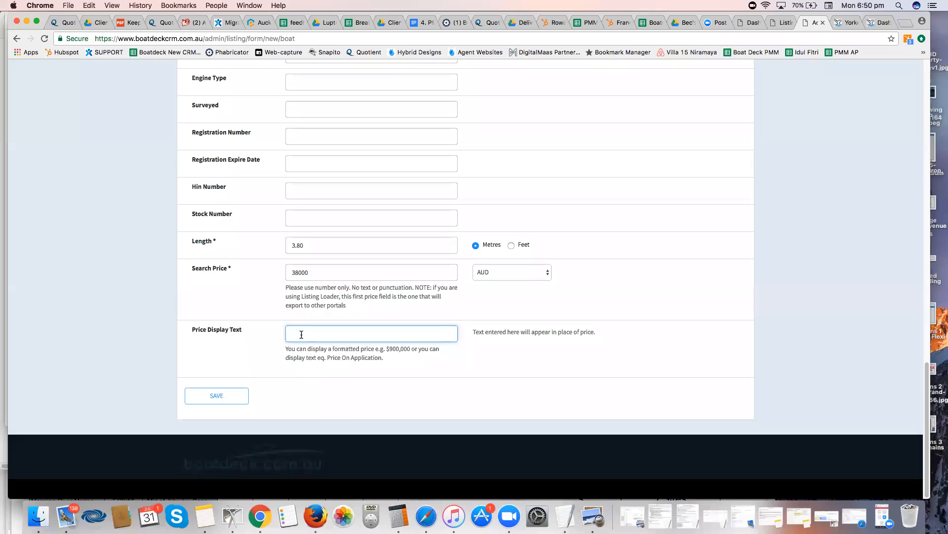
{"action": "type", "text": "$"}
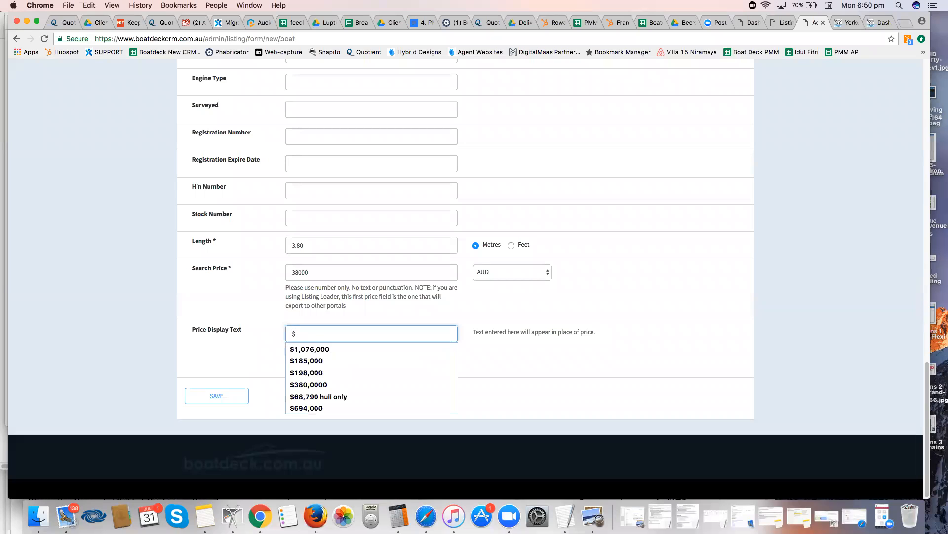
{"action": "type", "text": "38"}
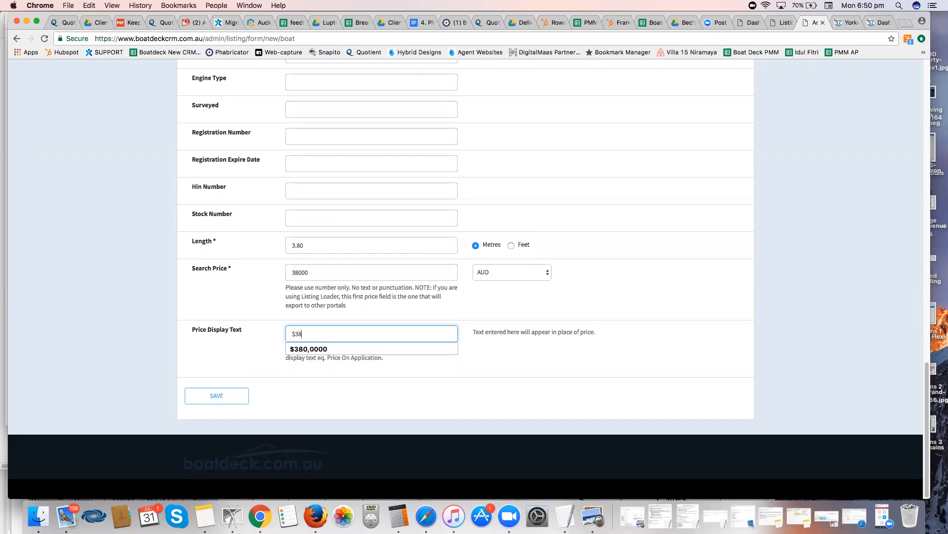
{"action": "type", "text": ",000"}
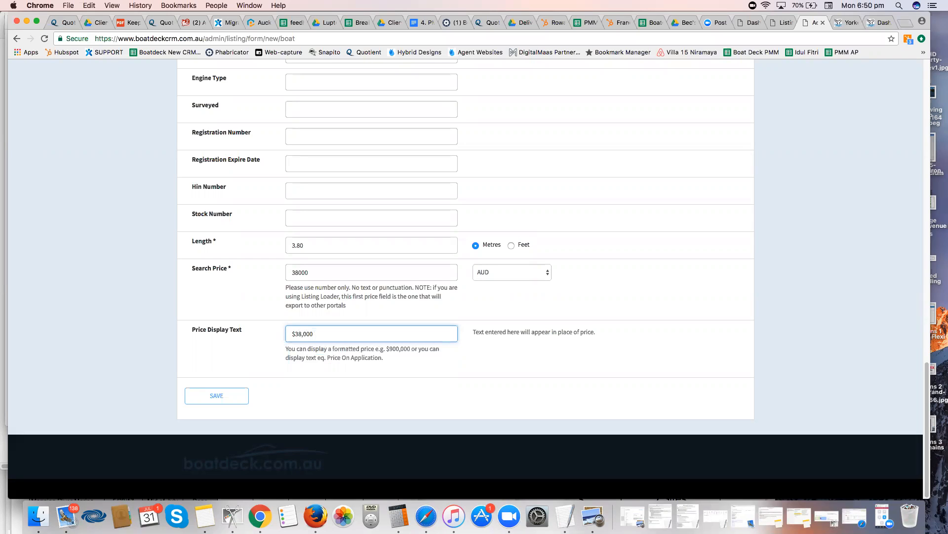
{"action": "type", "text": " on sale now!"}
{"action": "left_click", "coordinate": [216, 403]}
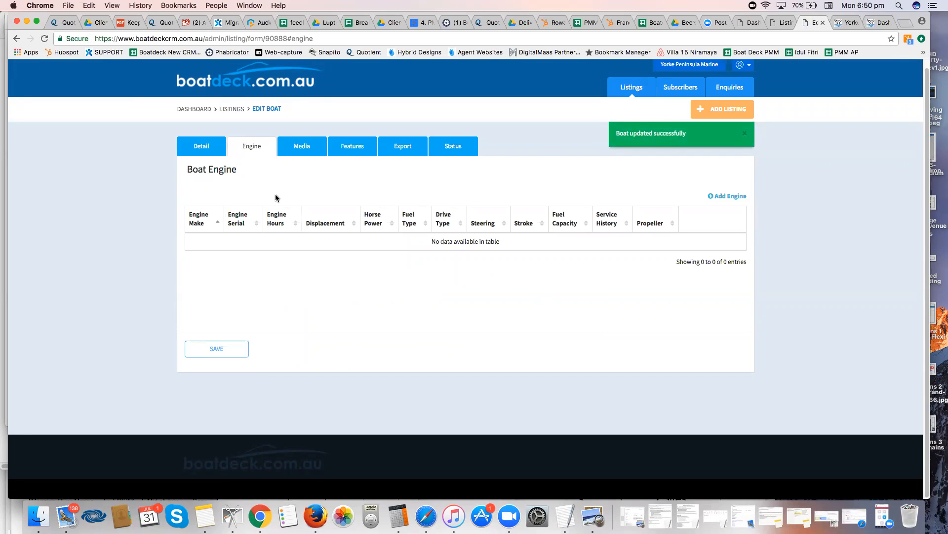
- Start a new engine entry for the boat and examine its fields, including the drive type options
{"action": "left_click", "coordinate": [740, 198]}
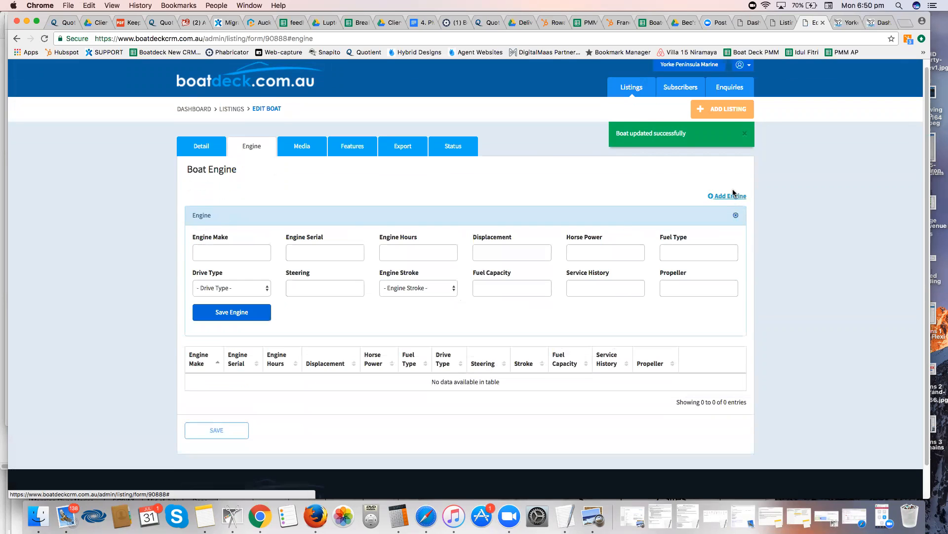
{"action": "left_click", "coordinate": [228, 256]}
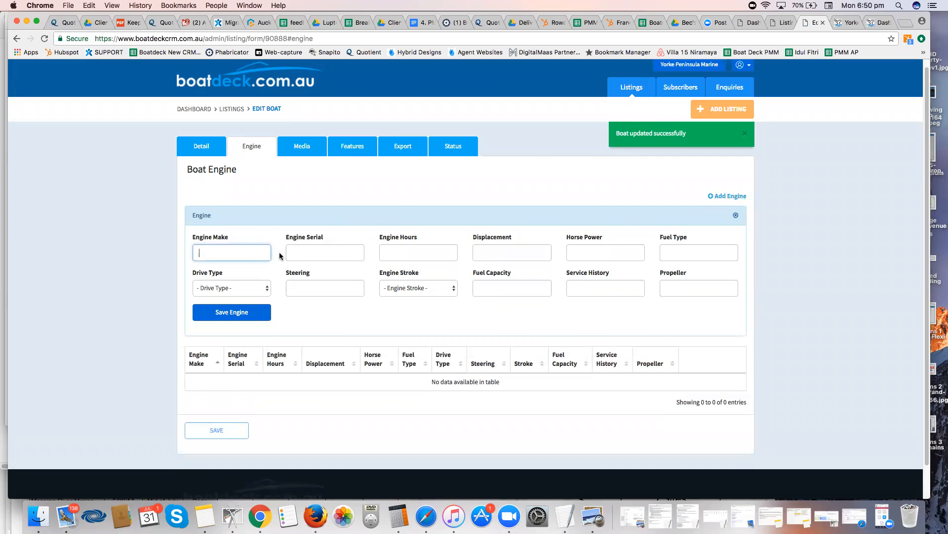
{"action": "left_click", "coordinate": [319, 253]}
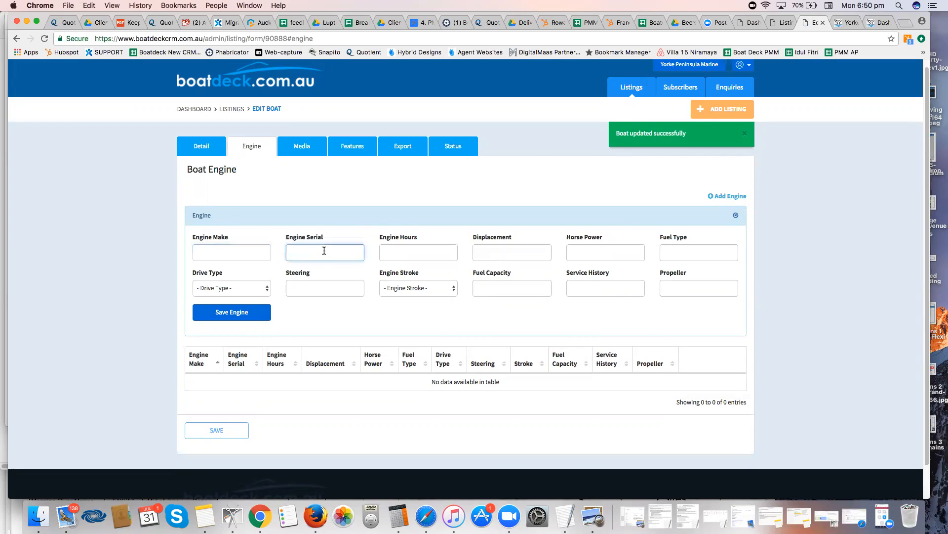
{"action": "left_click", "coordinate": [398, 252]}
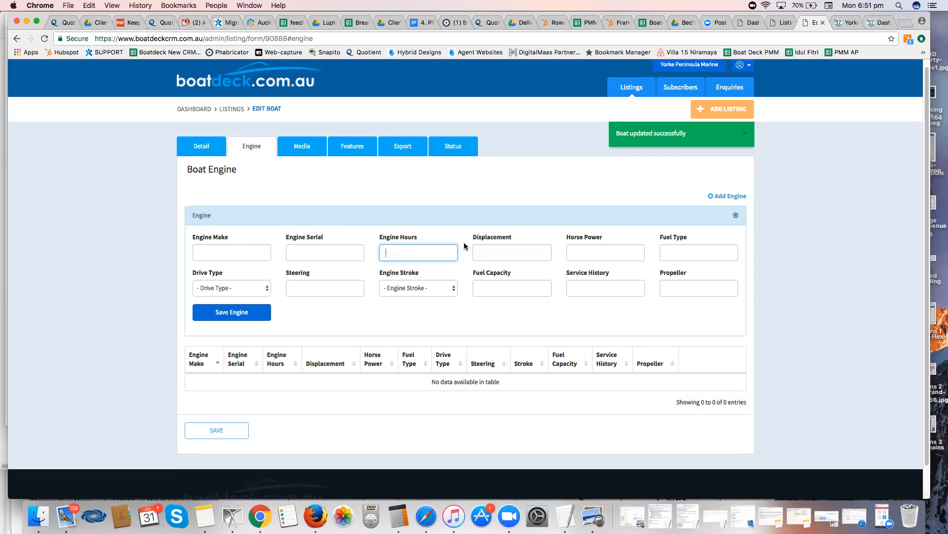
{"action": "left_click", "coordinate": [571, 248]}
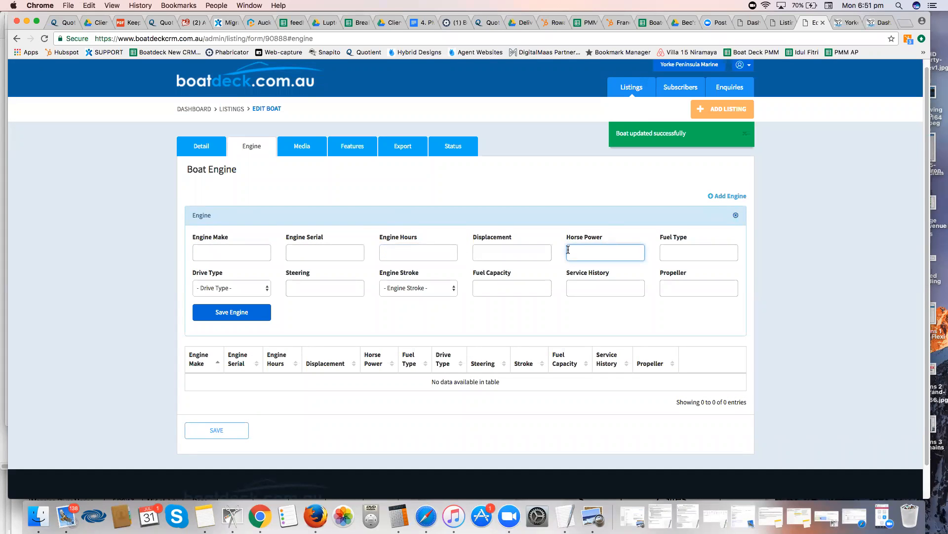
{"action": "left_click", "coordinate": [349, 308]}
{"action": "left_click", "coordinate": [262, 290]}
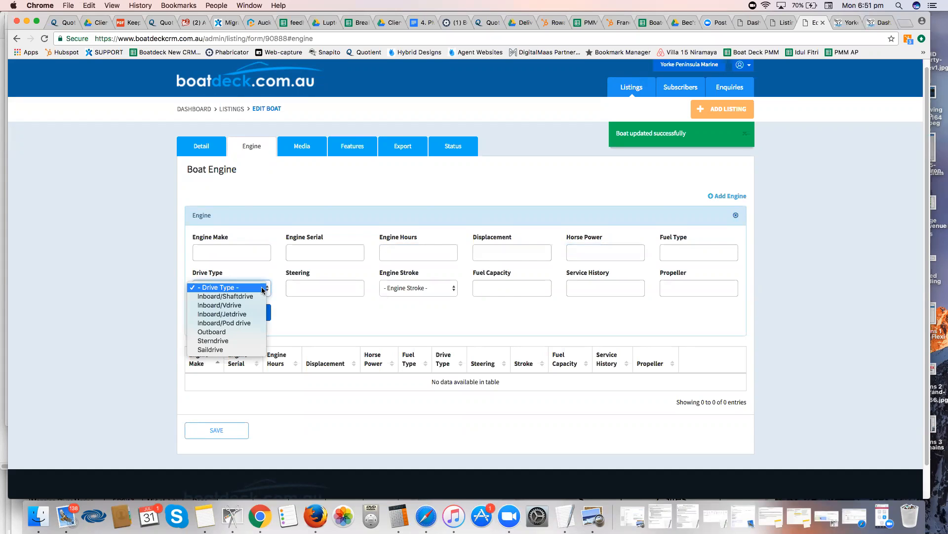
{"action": "left_click", "coordinate": [317, 313]}
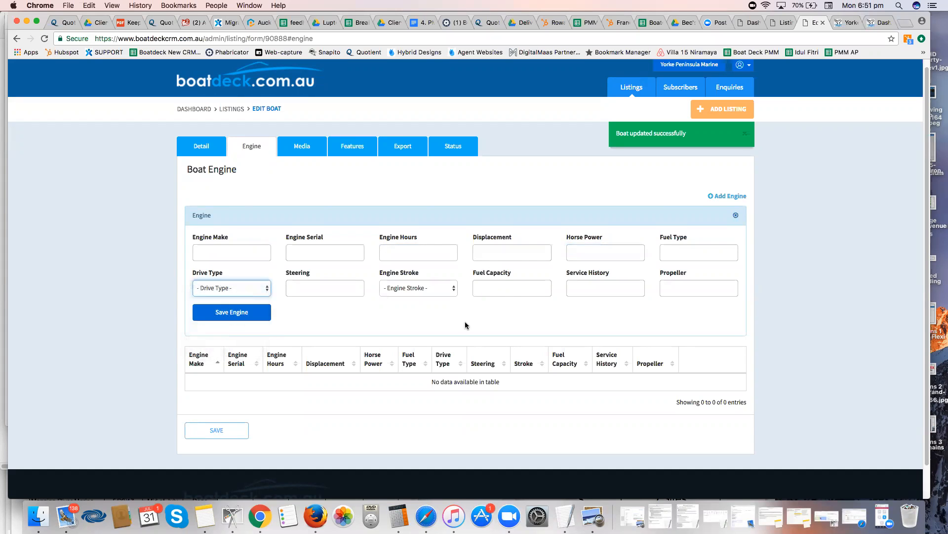
{"action": "left_click", "coordinate": [494, 287]}
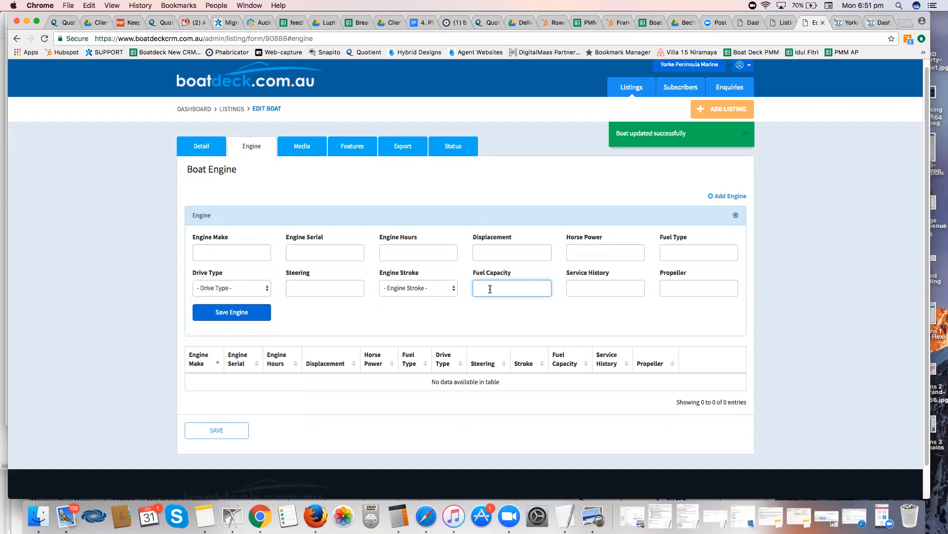
{"action": "left_click", "coordinate": [483, 253]}
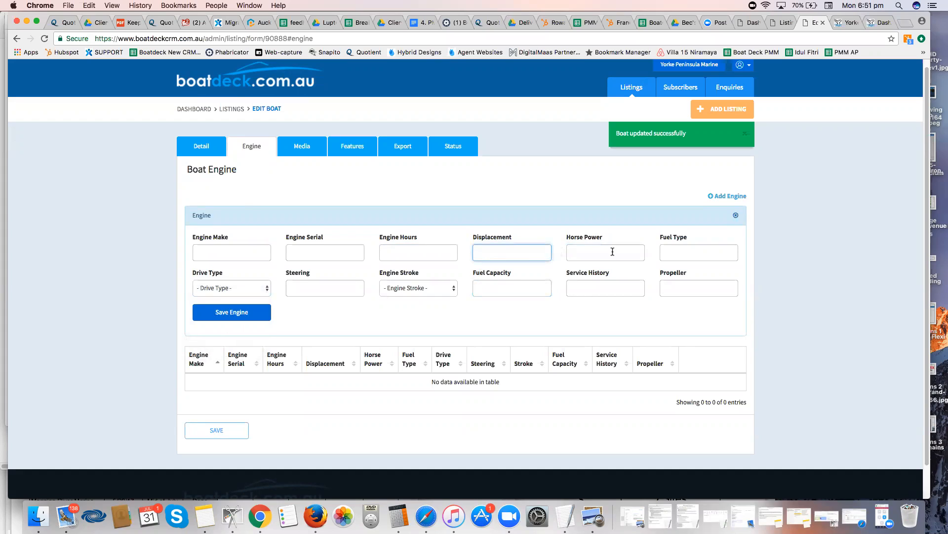
{"action": "left_click", "coordinate": [442, 251]}
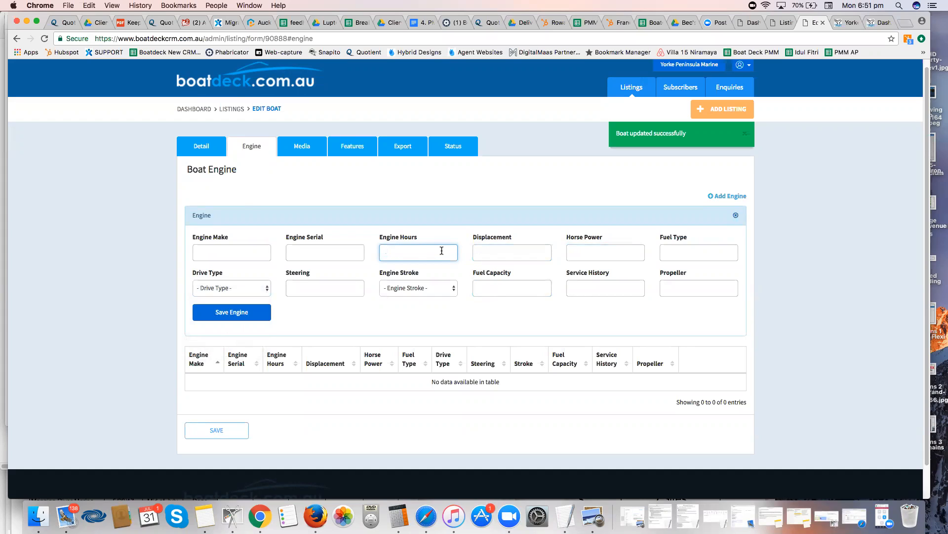
- Enter 40 as the engine's horse power and 100 as its fuel capacity, and save the engine
{"action": "left_click", "coordinate": [584, 250]}
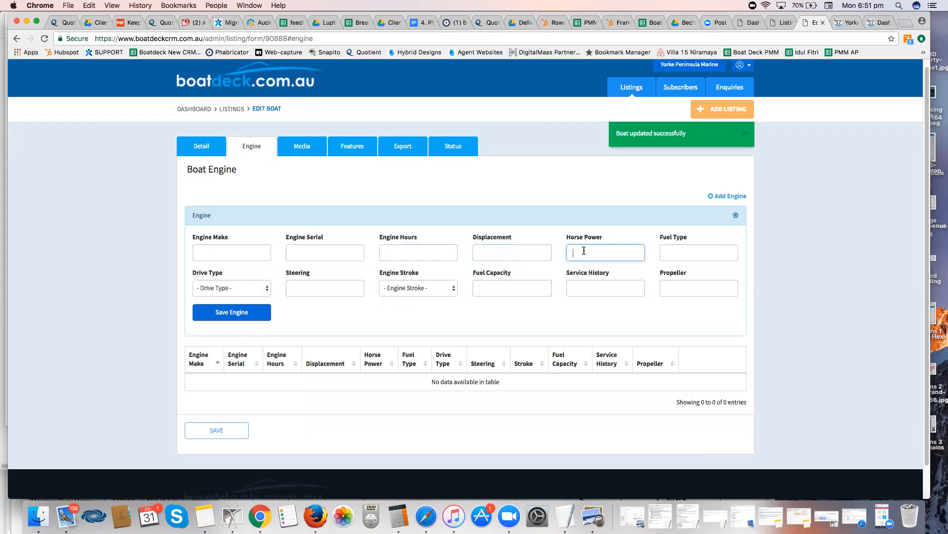
{"action": "type", "text": "40"}
{"action": "left_click", "coordinate": [526, 286]}
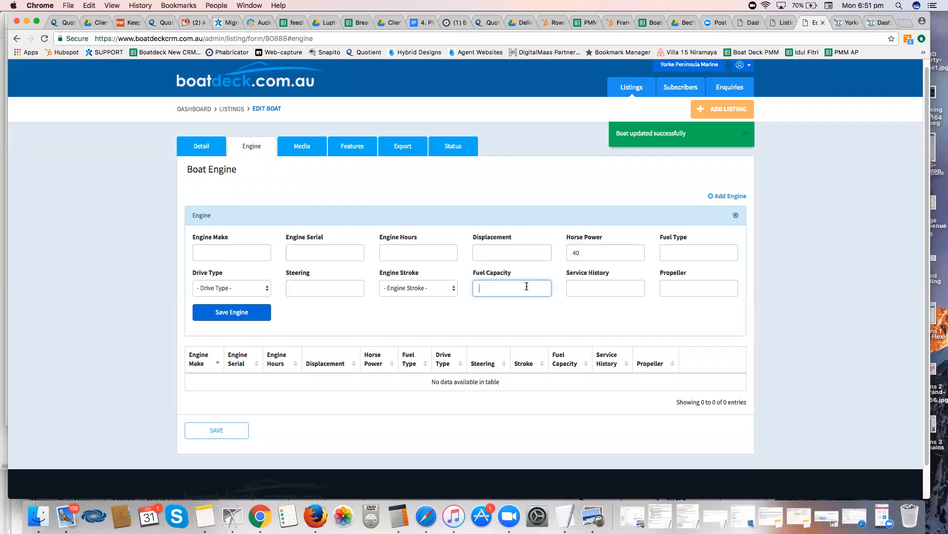
{"action": "type", "text": "100"}
{"action": "left_click", "coordinate": [245, 313]}
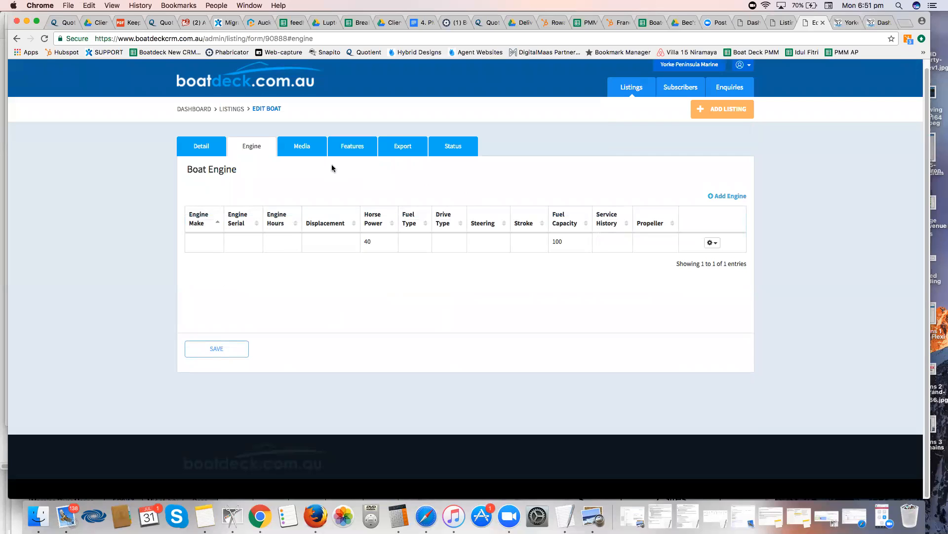
- Edit the saved engine entry, set its fuel capacity to 120, and save the engine again
{"action": "left_click", "coordinate": [716, 243]}
{"action": "left_click", "coordinate": [672, 261]}
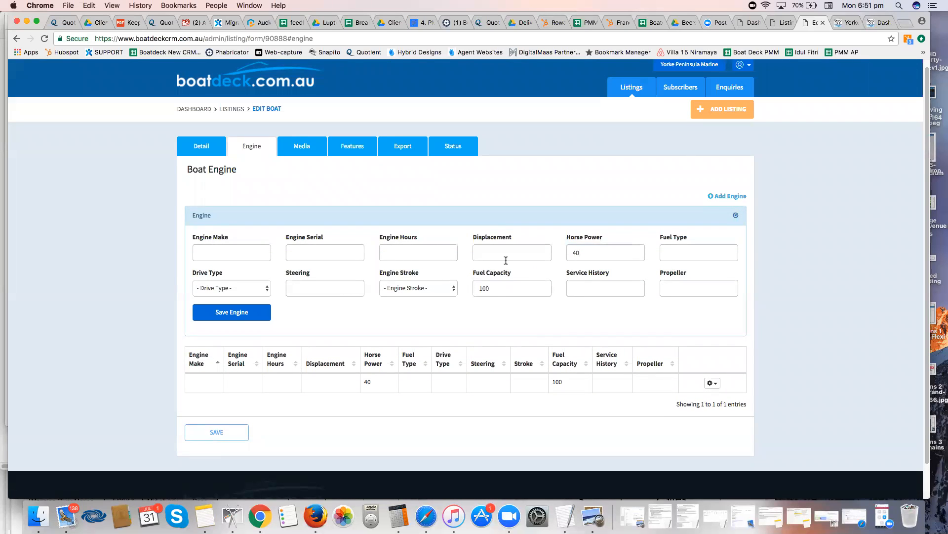
{"action": "double_click", "coordinate": [483, 288]}
{"action": "type", "text": "120"}
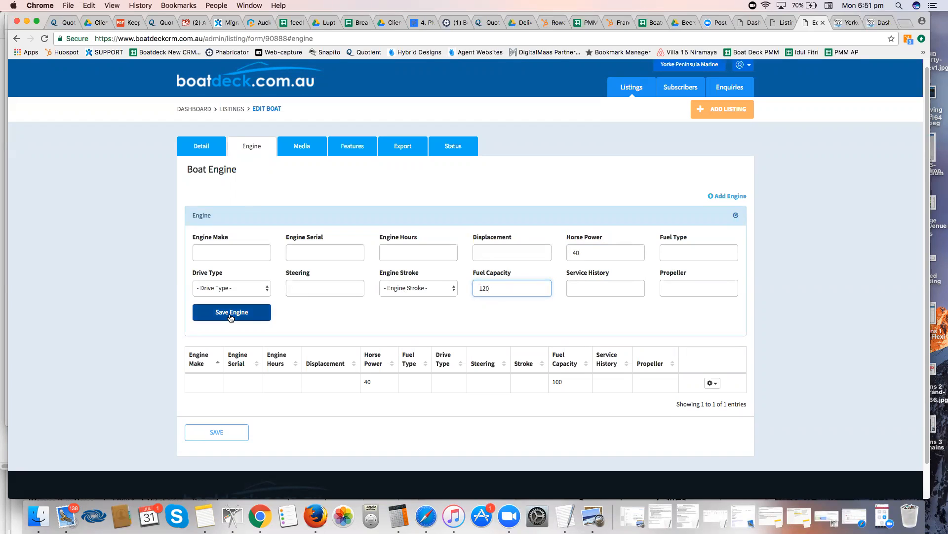
{"action": "left_click", "coordinate": [230, 313]}
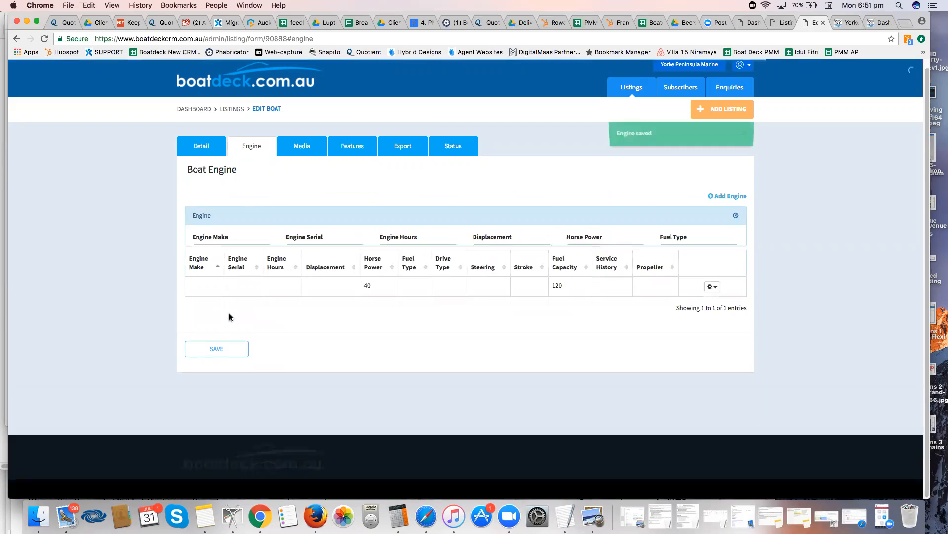
- Examine the boat's media options for photos and brochures, the video embed and the virtual tour video, enlarging the video embed box
{"action": "left_click", "coordinate": [315, 148]}
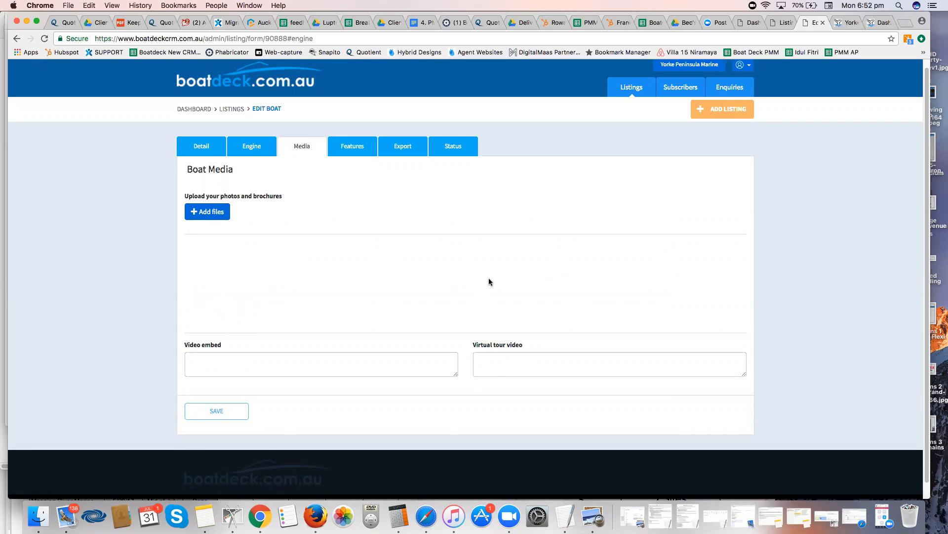
{"action": "left_click", "coordinate": [214, 213]}
{"action": "scroll", "coordinate": [339, 311], "scroll_direction": "down", "scroll_amount": 1}
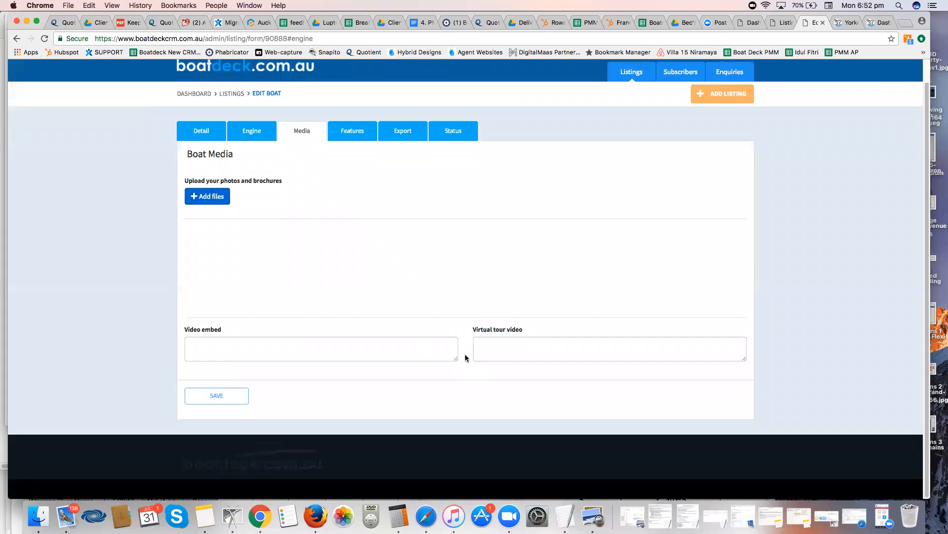
{"action": "mouse_move", "coordinate": [455, 360]}
{"action": "left_mouse_down"}
{"action": "mouse_move", "coordinate": [461, 386]}
{"action": "mouse_move", "coordinate": [460, 374]}
{"action": "left_mouse_up"}
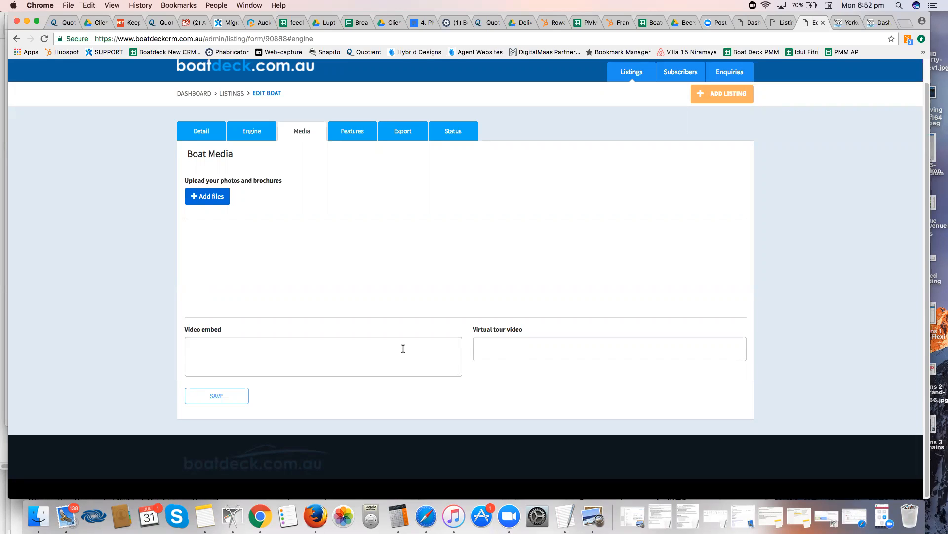
{"action": "left_click", "coordinate": [490, 347]}
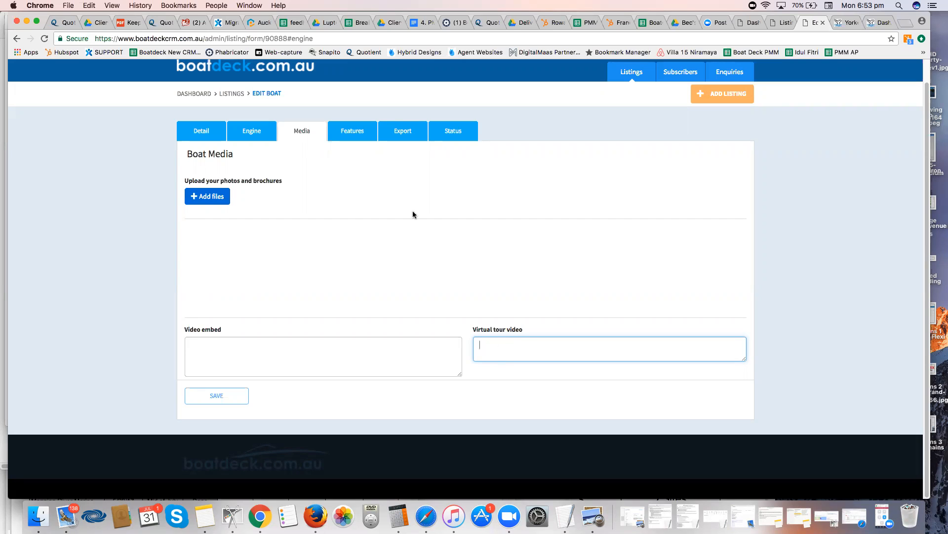
- Examine the Dimensions and Engine fields among the boat's features
{"action": "left_click", "coordinate": [356, 136]}
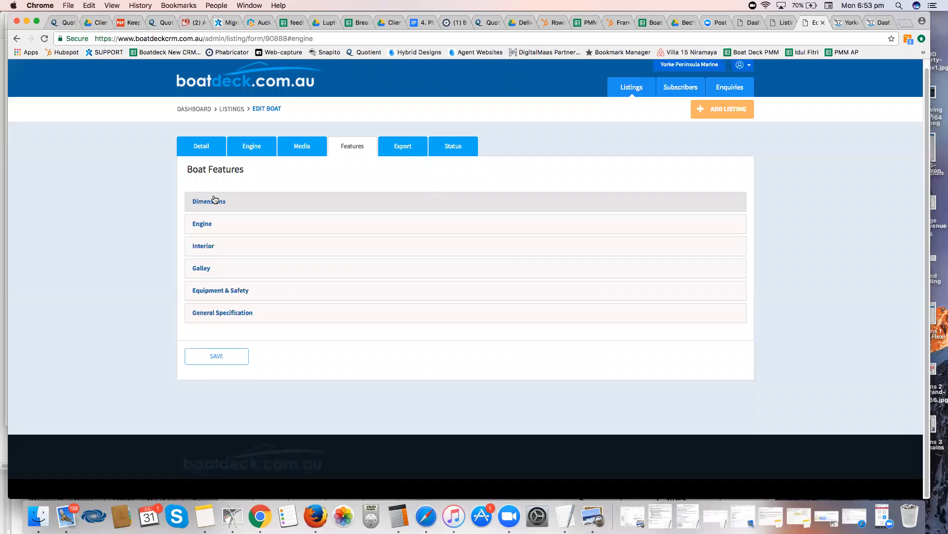
{"action": "left_click", "coordinate": [215, 200]}
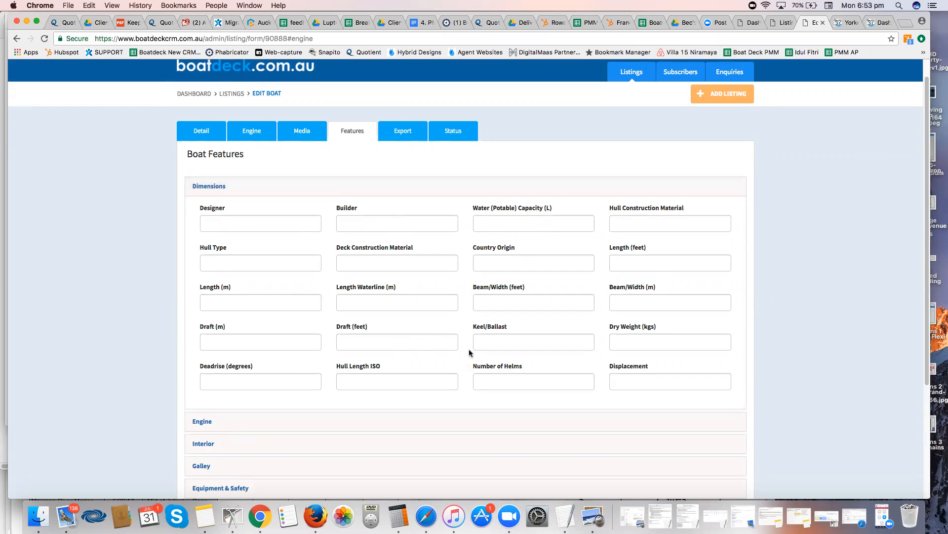
{"action": "scroll", "coordinate": [470, 353], "scroll_direction": "down", "scroll_amount": 2}
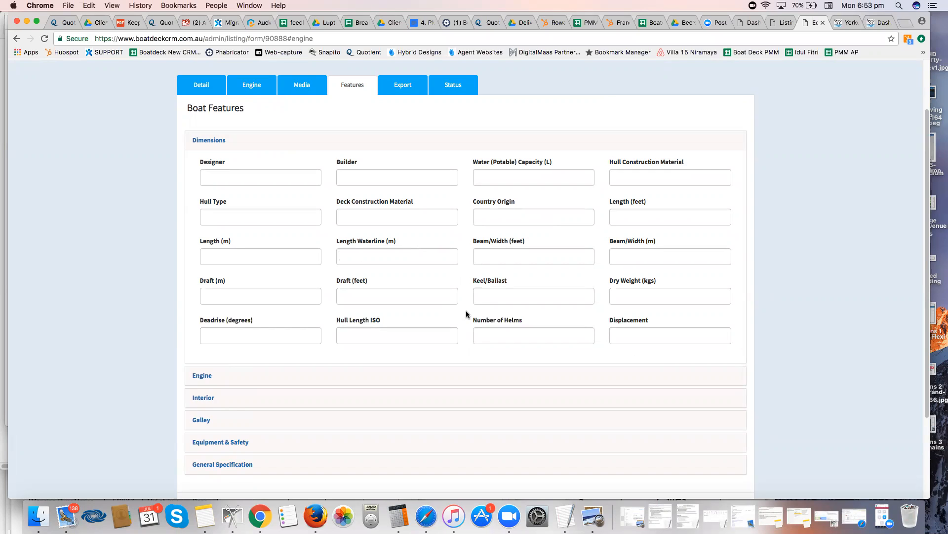
{"action": "left_click", "coordinate": [620, 298]}
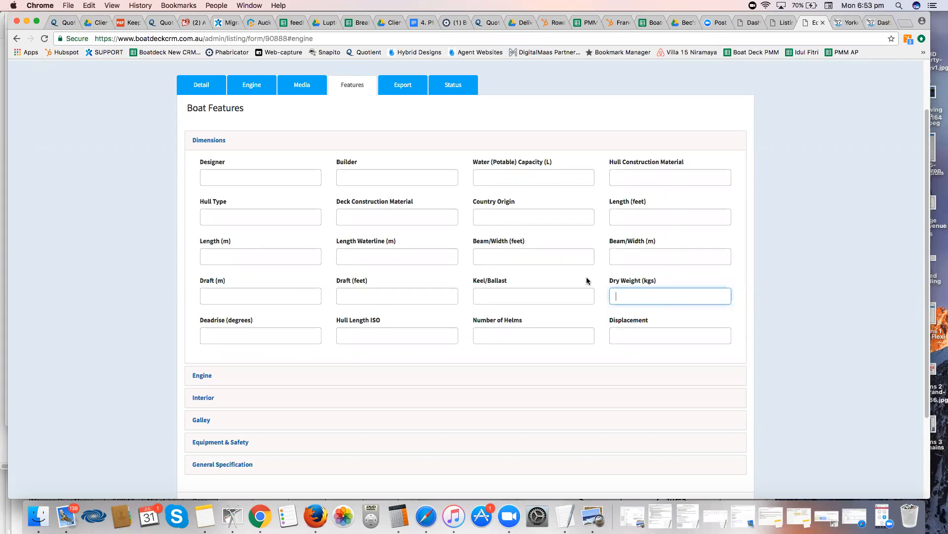
{"action": "left_click", "coordinate": [630, 251]}
{"action": "scroll", "coordinate": [585, 272], "scroll_direction": "down", "scroll_amount": 3}
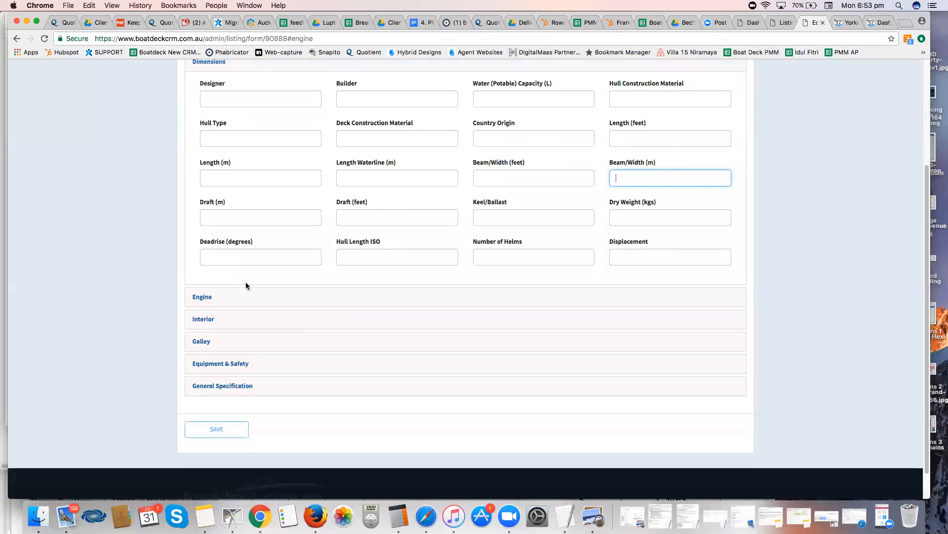
{"action": "left_click", "coordinate": [203, 298]}
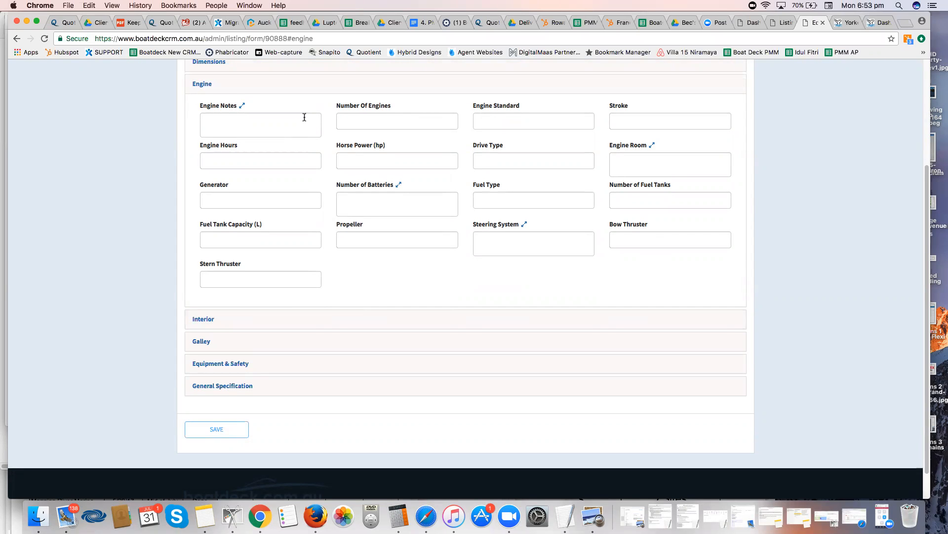
{"action": "left_click", "coordinate": [405, 122]}
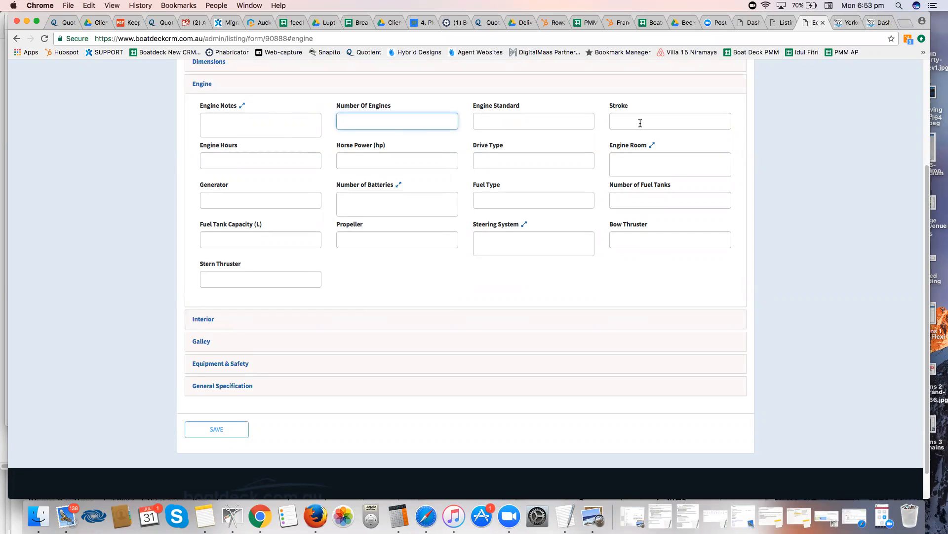
{"action": "scroll", "coordinate": [361, 263], "scroll_direction": "down", "scroll_amount": 1}
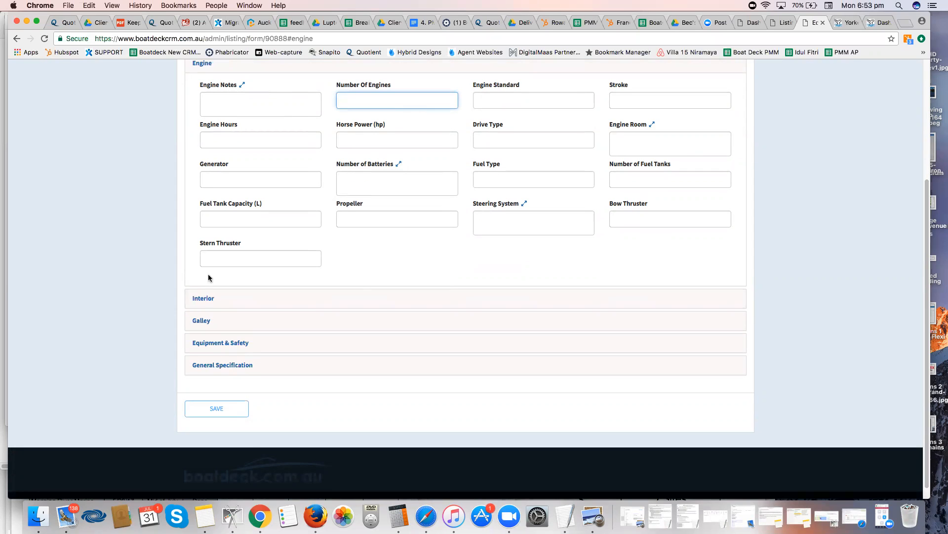
- Examine the Interior, Galley, Equipment & Safety and General Specification fields among the boat's features
{"action": "left_click", "coordinate": [206, 300]}
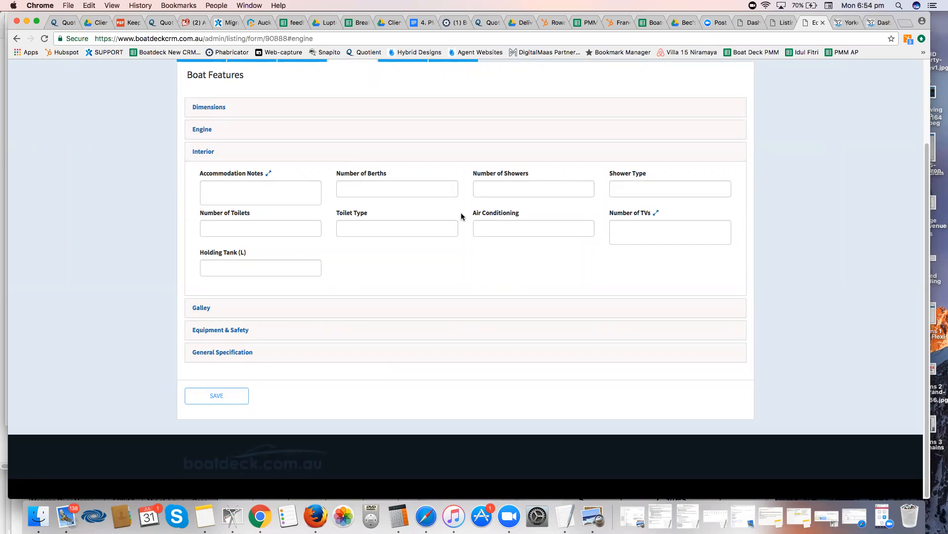
{"action": "left_click", "coordinate": [229, 307]}
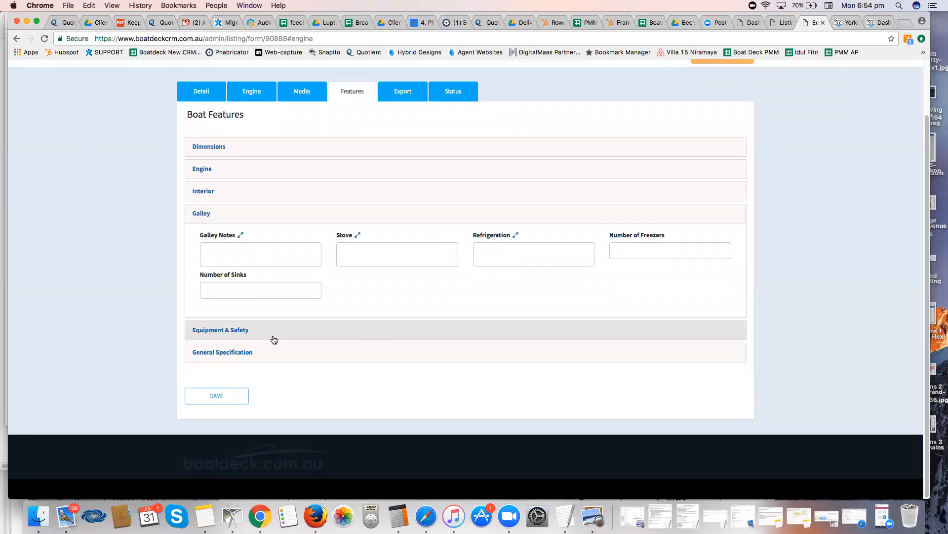
{"action": "left_click", "coordinate": [253, 331]}
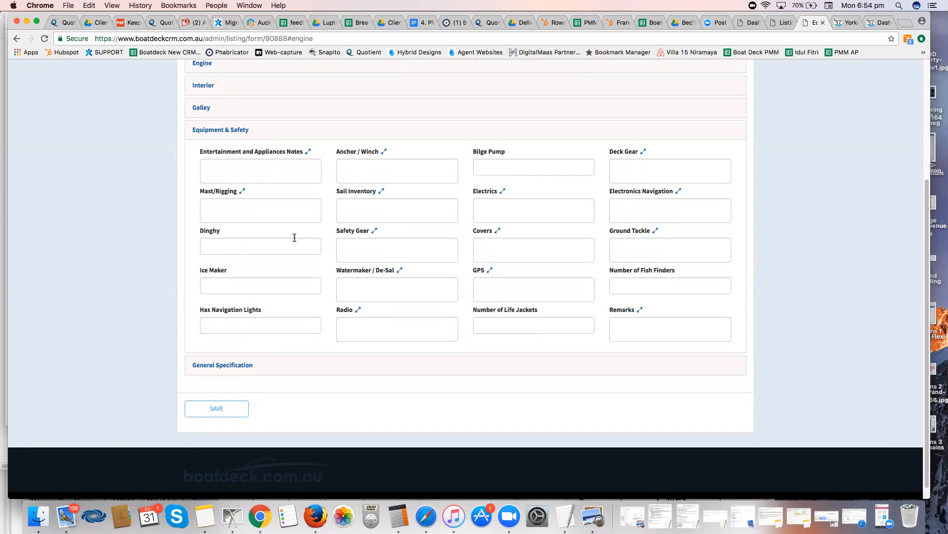
{"action": "left_click", "coordinate": [211, 365]}
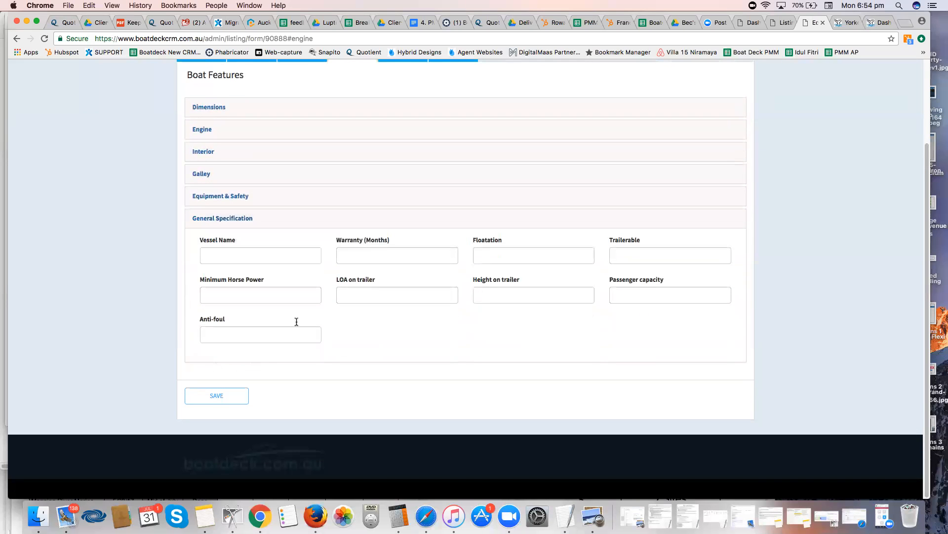
- Review the Equipment & Safety, Galley and Engine feature groups again
{"action": "left_click", "coordinate": [213, 196]}
{"action": "scroll", "coordinate": [313, 133], "scroll_direction": "down", "scroll_amount": 3}
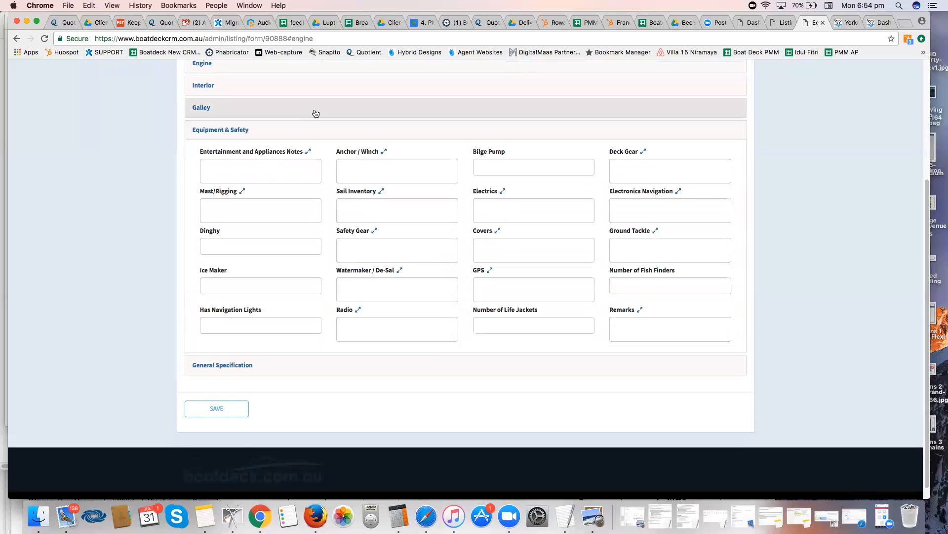
{"action": "left_click", "coordinate": [315, 113]}
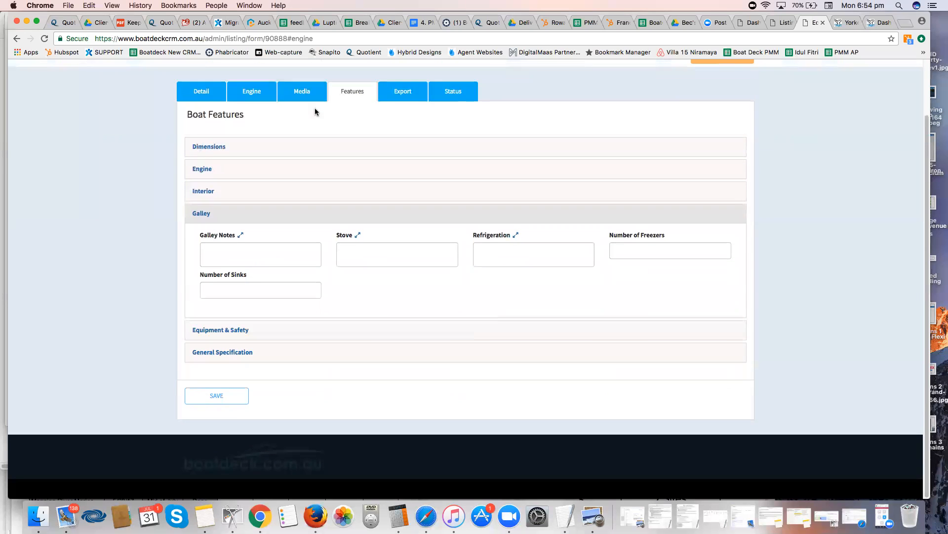
{"action": "left_click", "coordinate": [303, 175]}
{"action": "scroll", "coordinate": [311, 284], "scroll_direction": "up", "scroll_amount": 2}
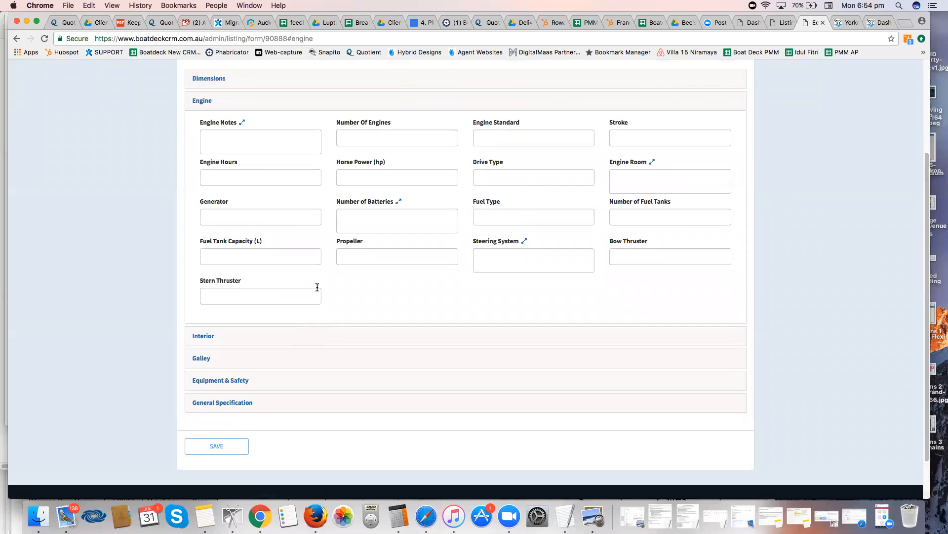
- Collapse the Engine feature group and examine the portals offered for exporting the listing
{"action": "scroll", "coordinate": [317, 287], "scroll_direction": "up", "scroll_amount": 3}
{"action": "left_click", "coordinate": [203, 164]}
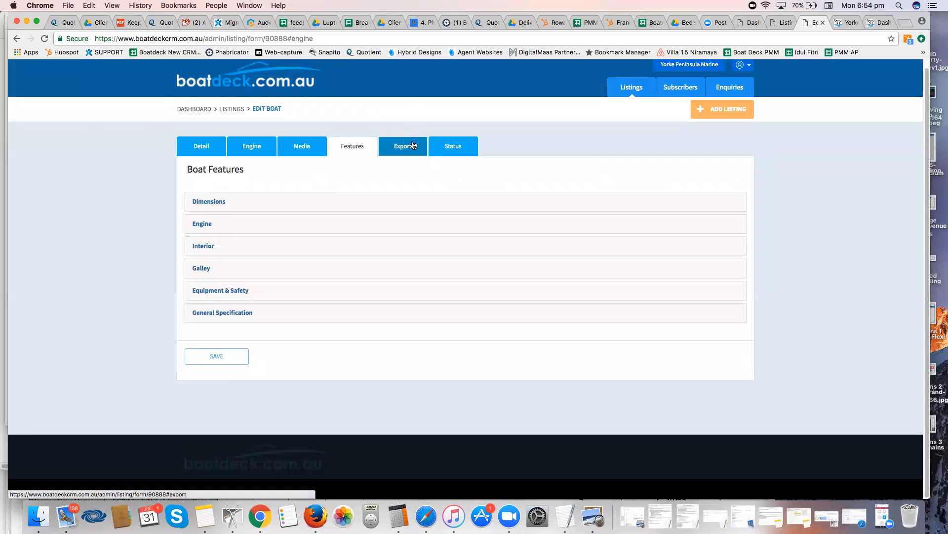
{"action": "left_click", "coordinate": [413, 145]}
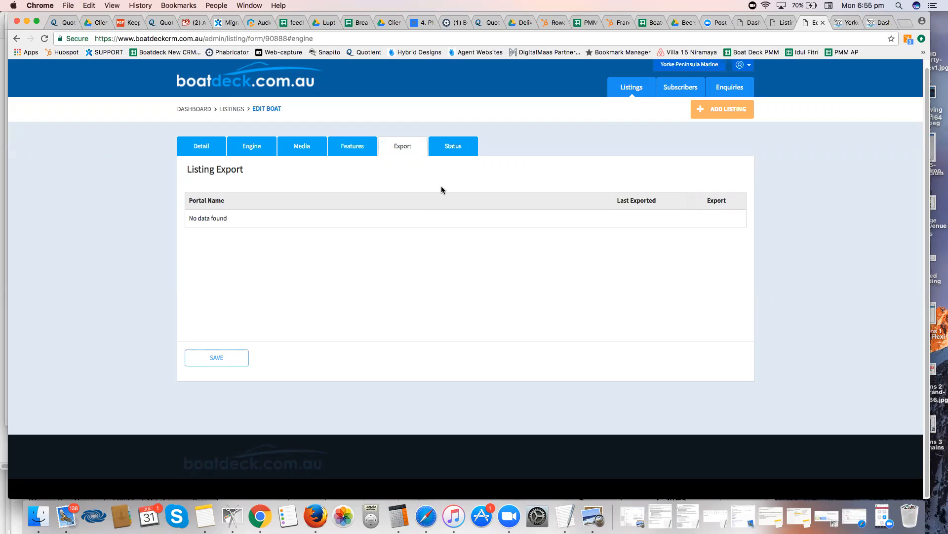
- Review the boat's Listing Status choices, keep Inactive, and save the status details
{"action": "left_click", "coordinate": [450, 148]}
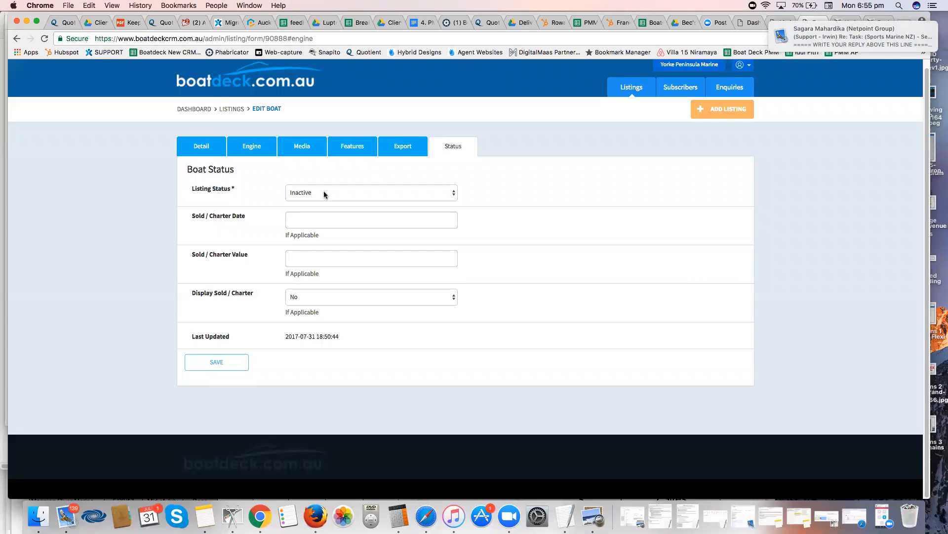
{"action": "left_click", "coordinate": [324, 194]}
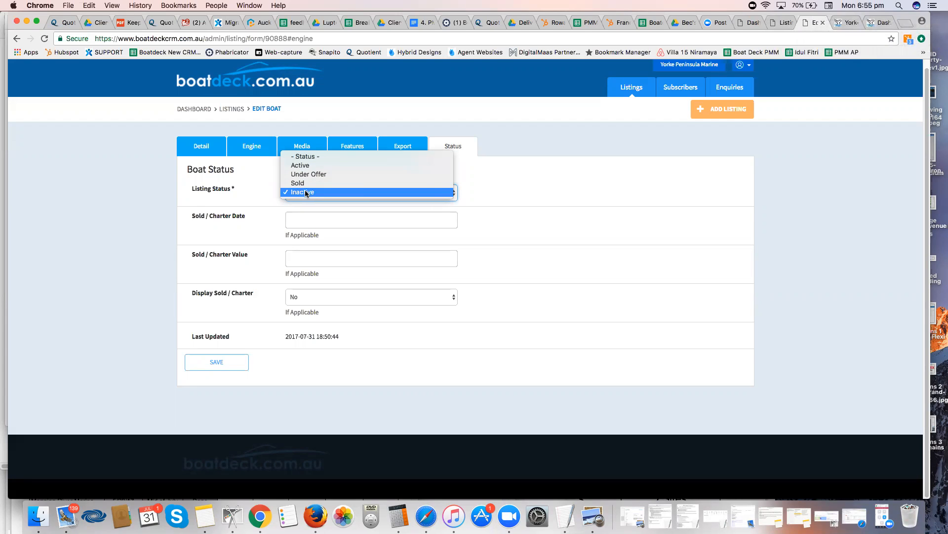
{"action": "left_click", "coordinate": [588, 180]}
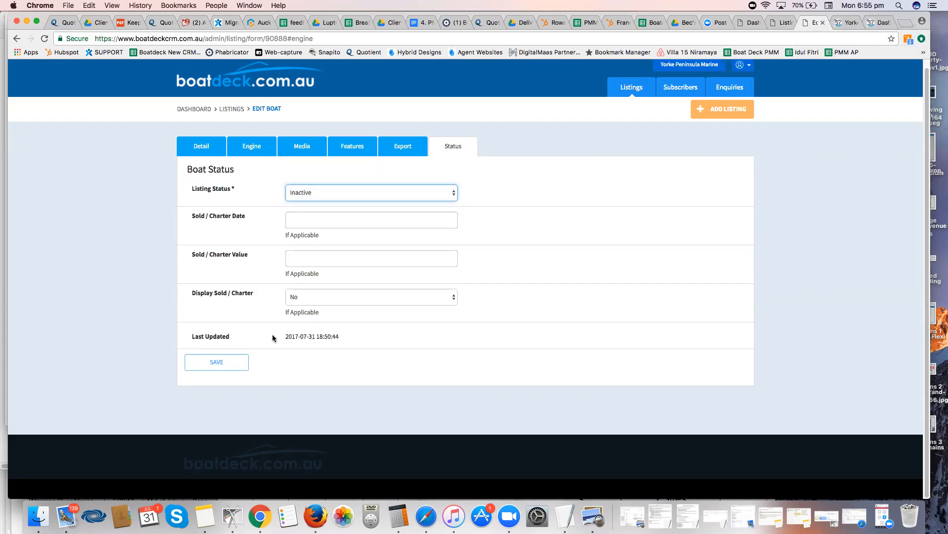
{"action": "left_click", "coordinate": [212, 368]}
- Return to the listings and delete the Quintrex 350 Bowrider listing, accepting the deletion
{"action": "left_click", "coordinate": [625, 92]}
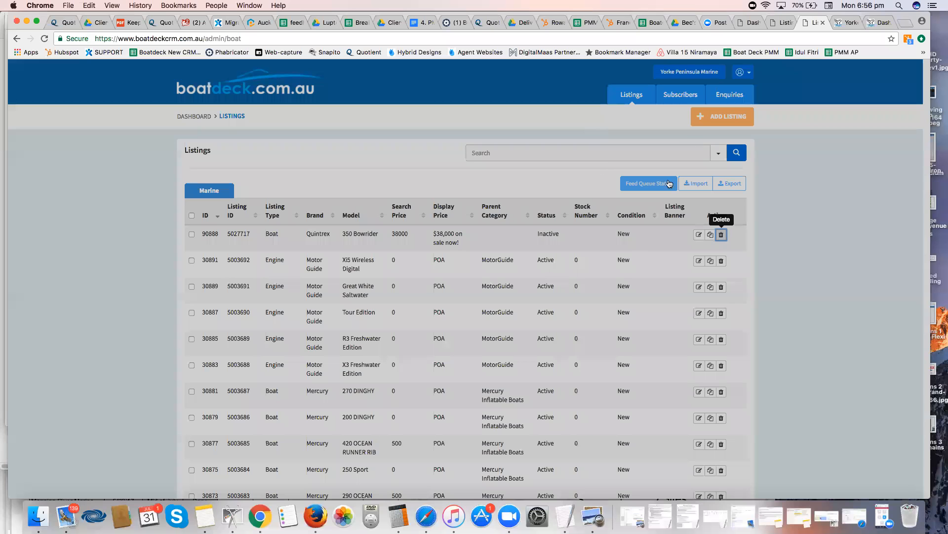
{"action": "key", "text": "Return"}
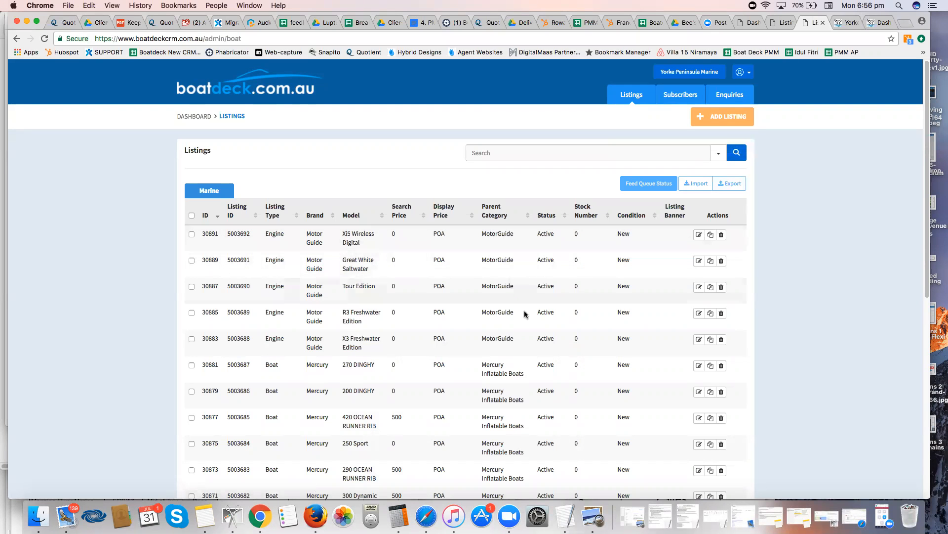
- Open the Mercury 270 Dinghy listing for editing and look over its title, summary and description
{"action": "scroll", "coordinate": [523, 313], "scroll_direction": "down", "scroll_amount": 3}
{"action": "scroll", "coordinate": [321, 275], "scroll_direction": "down", "scroll_amount": 1}
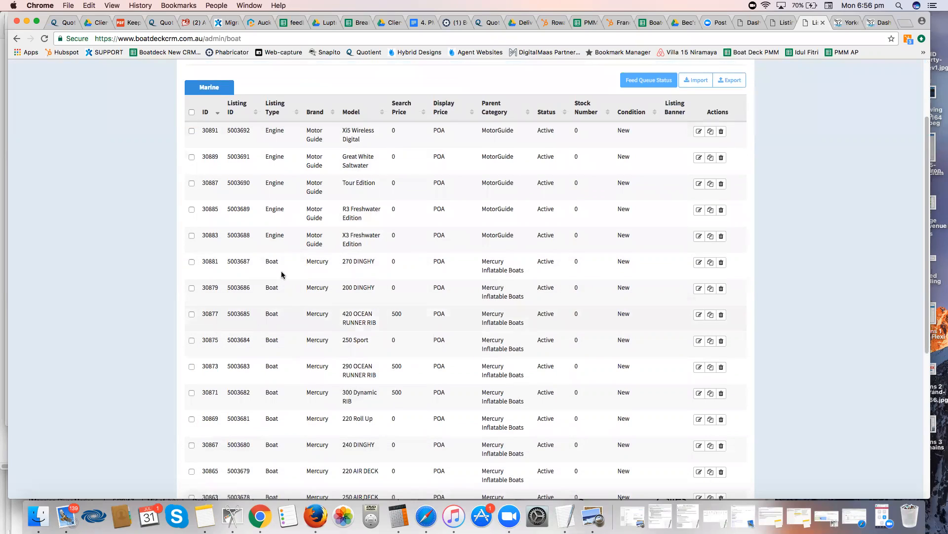
{"action": "left_click", "coordinate": [699, 265]}
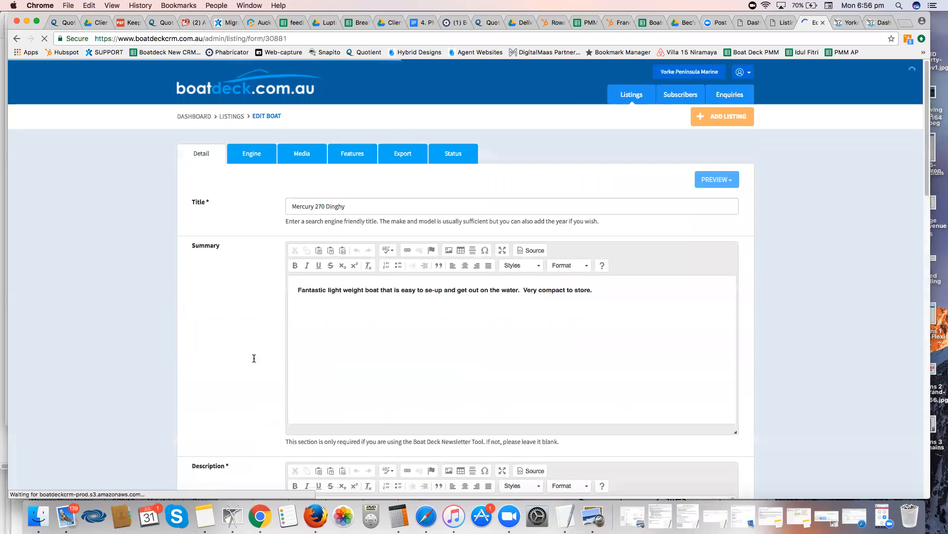
{"action": "scroll", "coordinate": [253, 355], "scroll_direction": "down", "scroll_amount": 1}
{"action": "scroll", "coordinate": [252, 356], "scroll_direction": "down", "scroll_amount": 1}
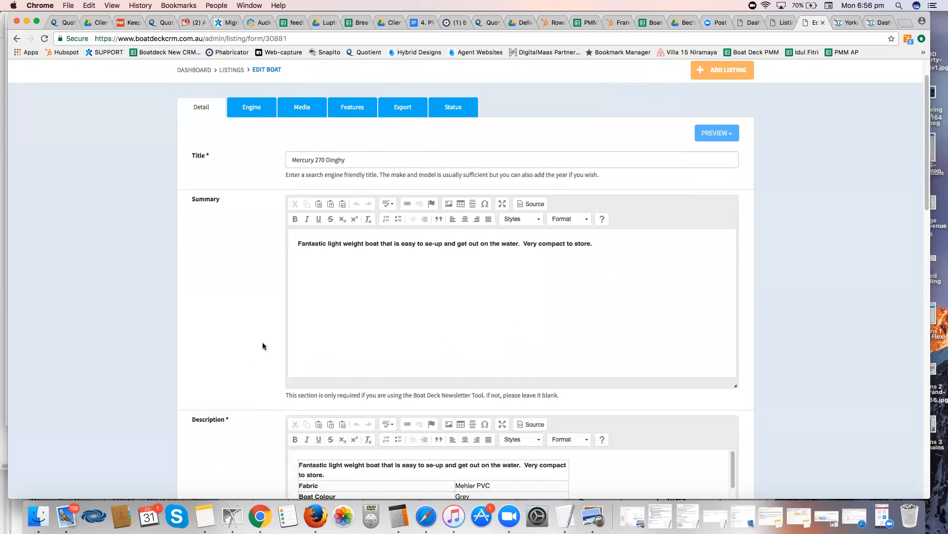
{"action": "scroll", "coordinate": [262, 343], "scroll_direction": "down", "scroll_amount": 1}
{"action": "scroll", "coordinate": [309, 266], "scroll_direction": "up", "scroll_amount": 1}
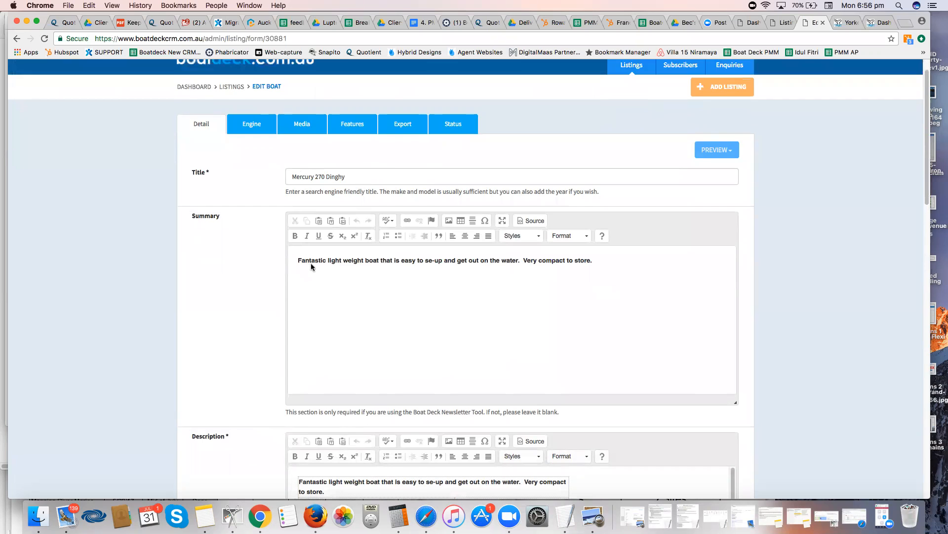
- Reorder the dinghy's media so the flat underside photo is eighth, in the second row, and save the media
{"action": "left_click", "coordinate": [252, 124]}
{"action": "left_click", "coordinate": [302, 124]}
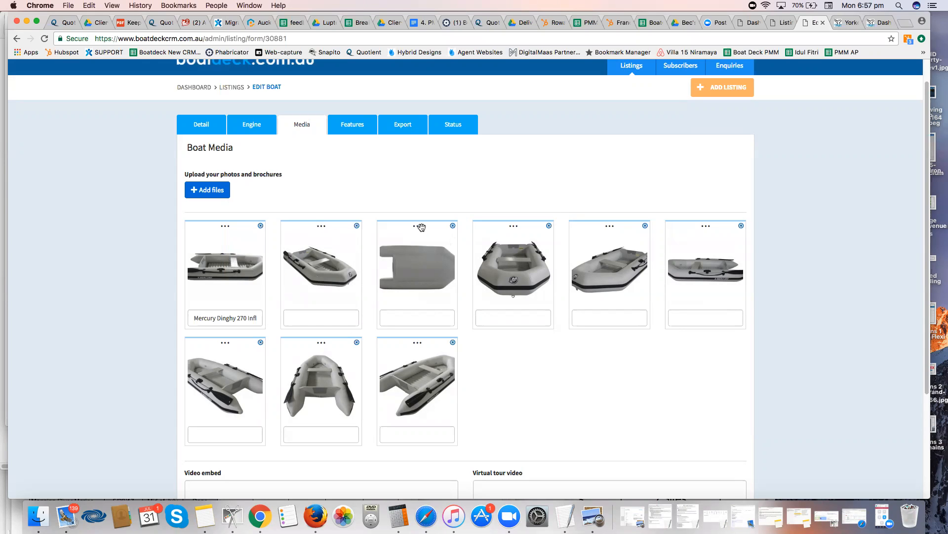
{"action": "left_click_drag", "start_coordinate": [414, 228], "coordinate": [705, 224]}
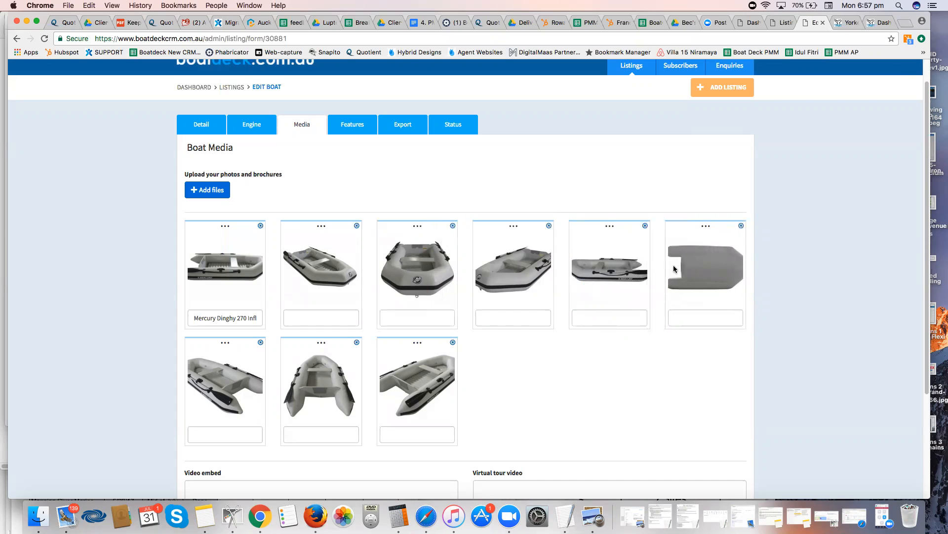
{"action": "left_click_drag", "start_coordinate": [656, 247], "coordinate": [376, 366]}
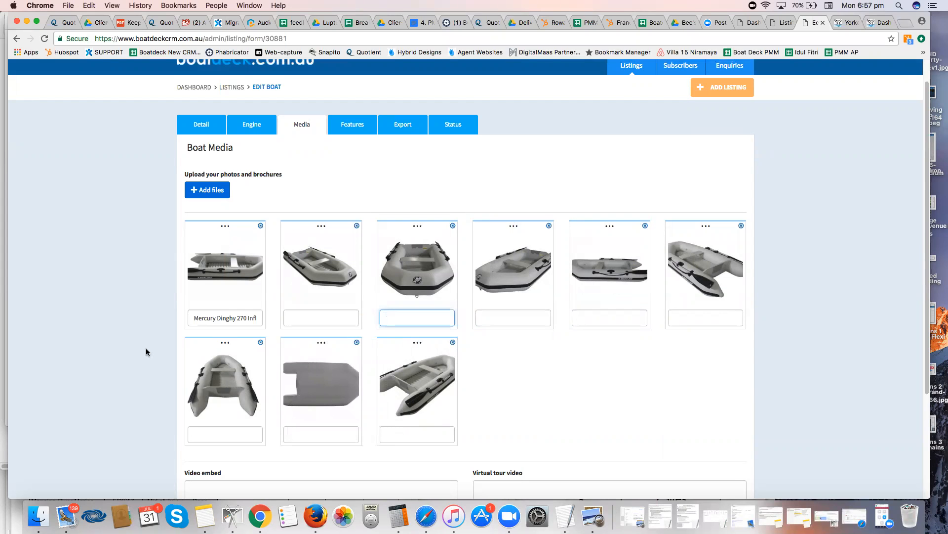
{"action": "scroll", "coordinate": [213, 453], "scroll_direction": "down", "scroll_amount": 1}
{"action": "scroll", "coordinate": [213, 453], "scroll_direction": "down", "scroll_amount": 4}
{"action": "left_click", "coordinate": [212, 447]}
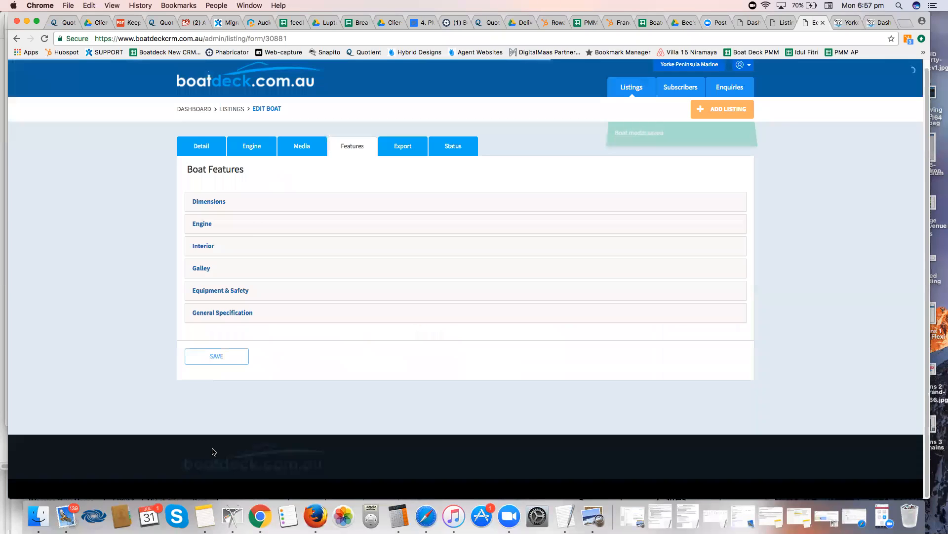
- Reopen the dinghy's media and inspect the full caption text under the first photo
{"action": "left_click", "coordinate": [304, 150]}
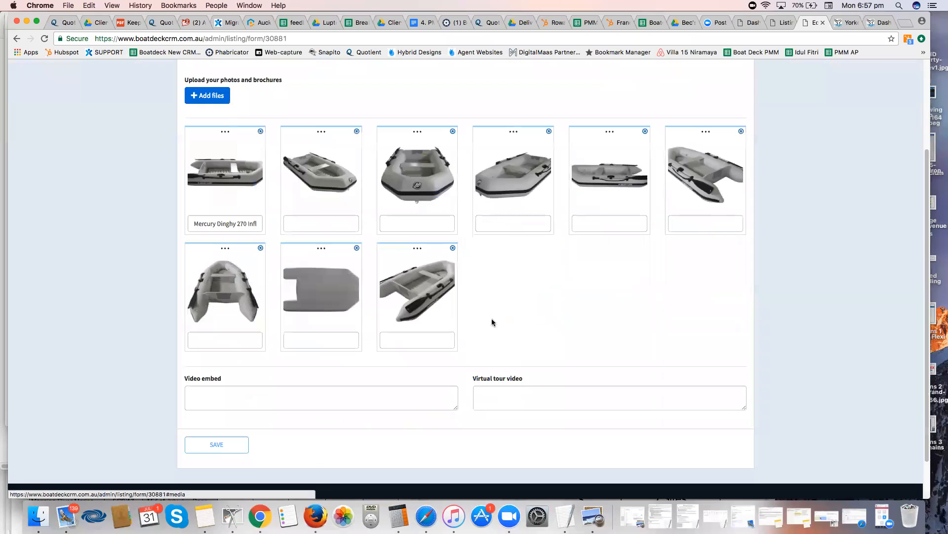
{"action": "scroll", "coordinate": [537, 341], "scroll_direction": "up", "scroll_amount": 3}
{"action": "left_click", "coordinate": [217, 306]}
{"action": "triple_click", "coordinate": [261, 307]}
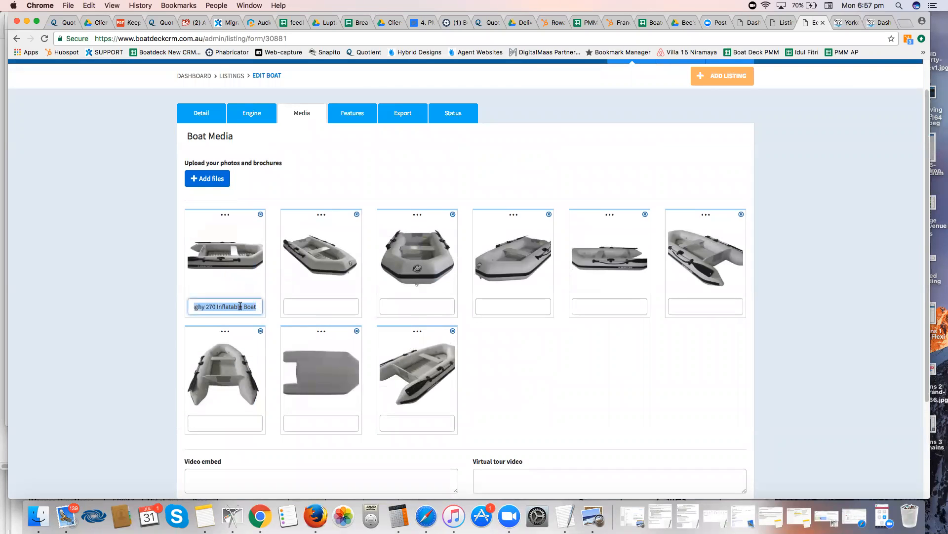
{"action": "left_click", "coordinate": [238, 306]}
{"action": "left_click_drag", "start_coordinate": [256, 307], "coordinate": [183, 309]}
{"action": "scroll", "coordinate": [546, 348], "scroll_direction": "up", "scroll_amount": 2}
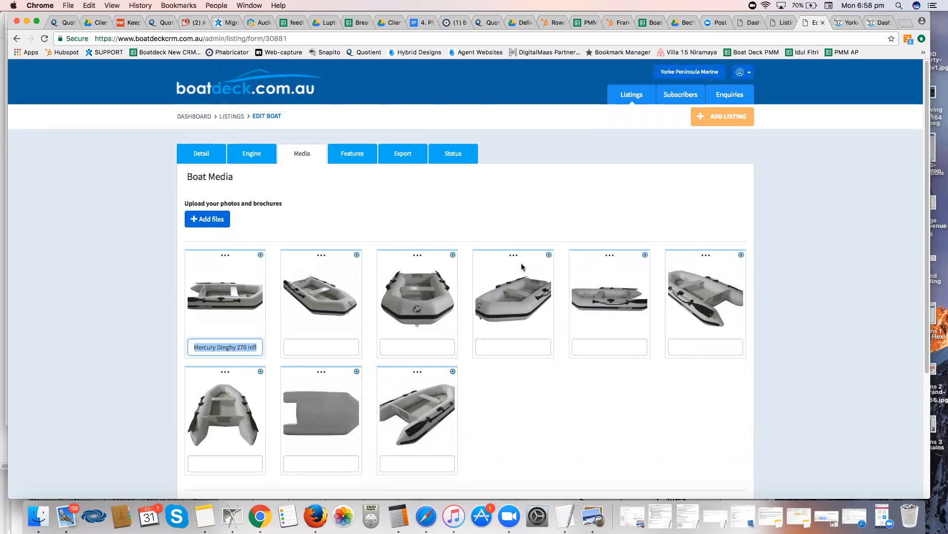
- Leave the dinghy listing and open the Parent Category list in the account settings
{"action": "left_click", "coordinate": [629, 94]}
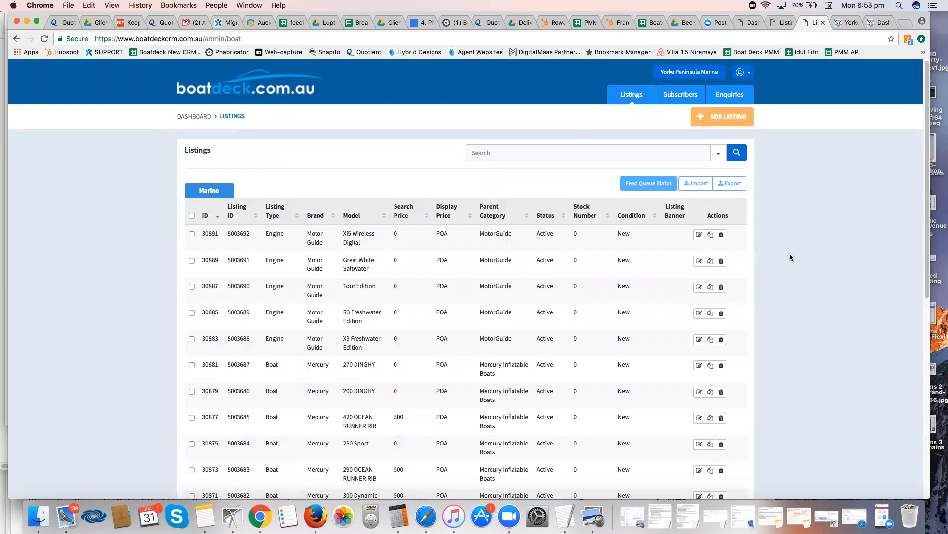
{"action": "left_click", "coordinate": [749, 73]}
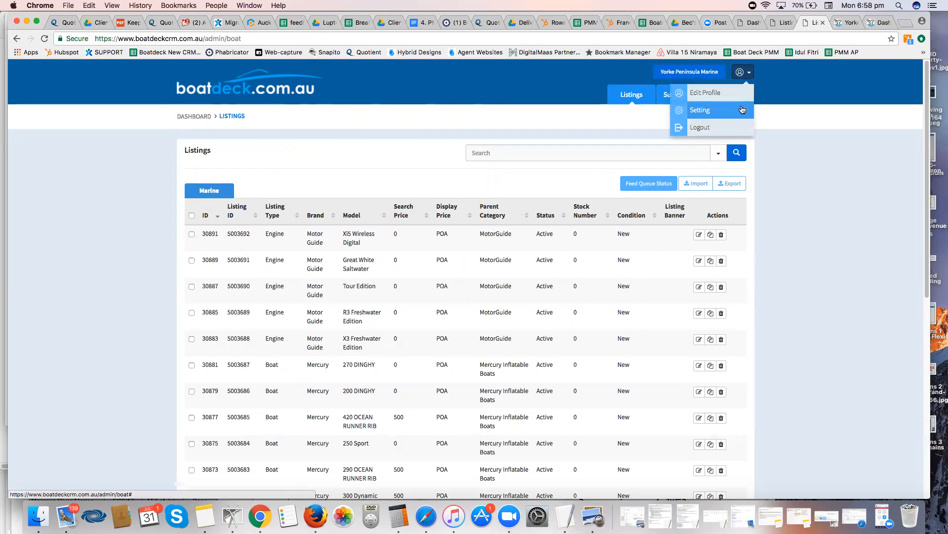
{"action": "left_click", "coordinate": [743, 110]}
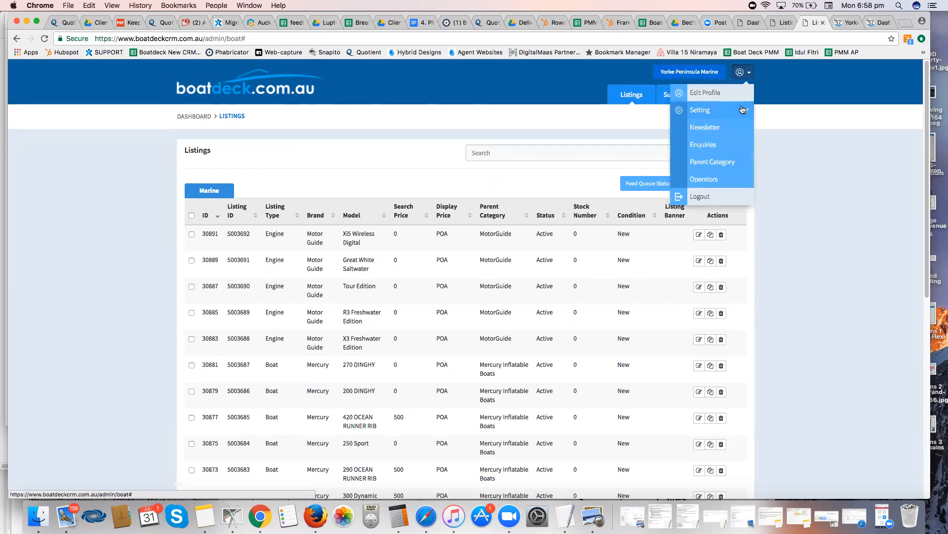
{"action": "left_click", "coordinate": [704, 163]}
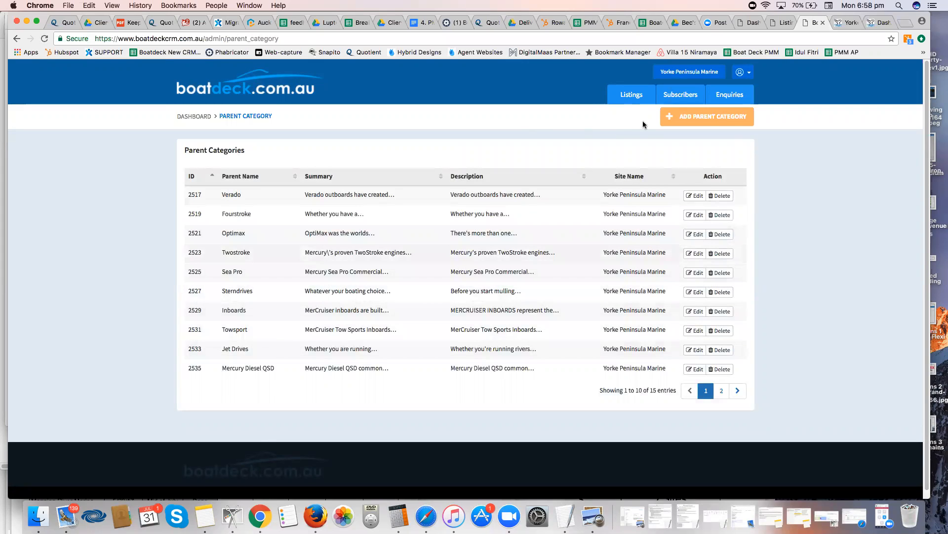
- Examine the name, summary, description and image fields for adding a parent category, and return to the category list
{"action": "left_click", "coordinate": [711, 120]}
{"action": "left_click", "coordinate": [316, 186]}
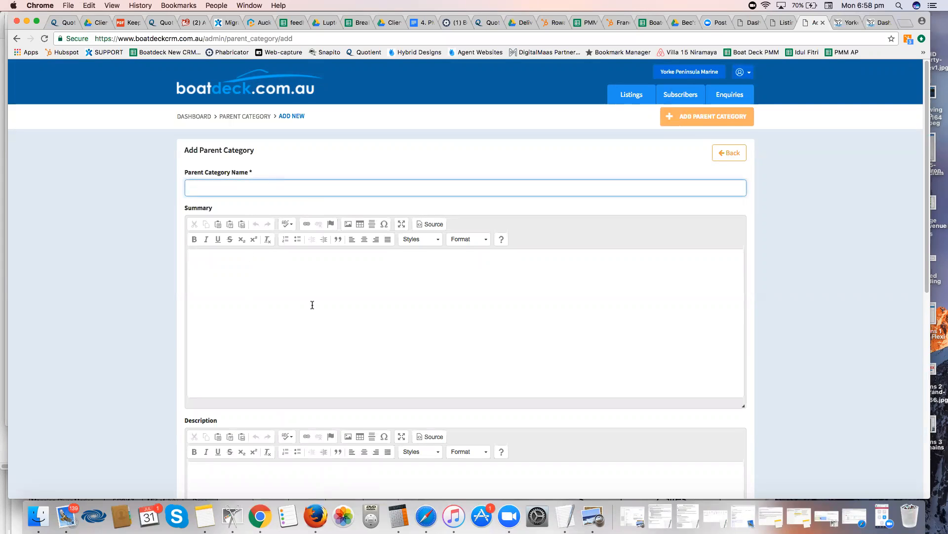
{"action": "scroll", "coordinate": [323, 349], "scroll_direction": "down", "scroll_amount": 3}
{"action": "scroll", "coordinate": [350, 393], "scroll_direction": "down", "scroll_amount": 4}
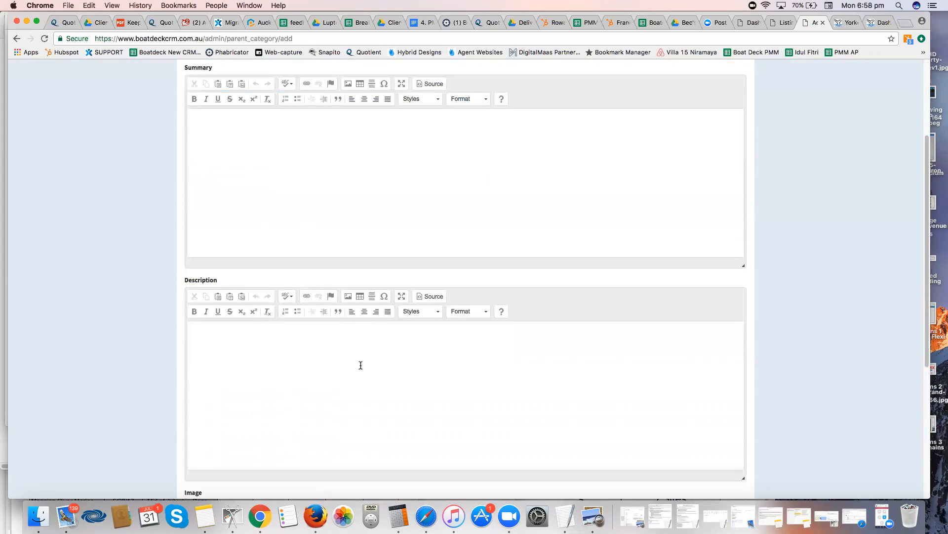
{"action": "scroll", "coordinate": [368, 459], "scroll_direction": "down", "scroll_amount": 4}
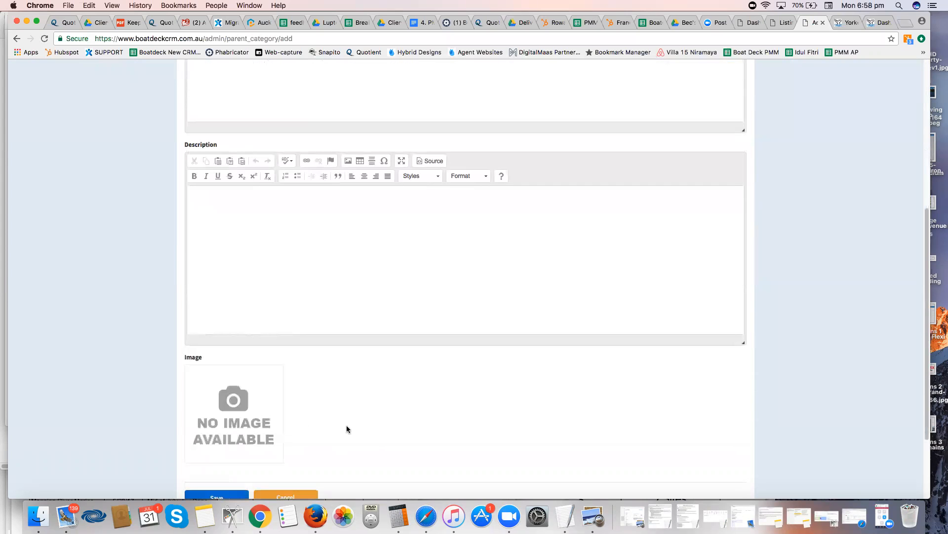
{"action": "left_click", "coordinate": [218, 495]}
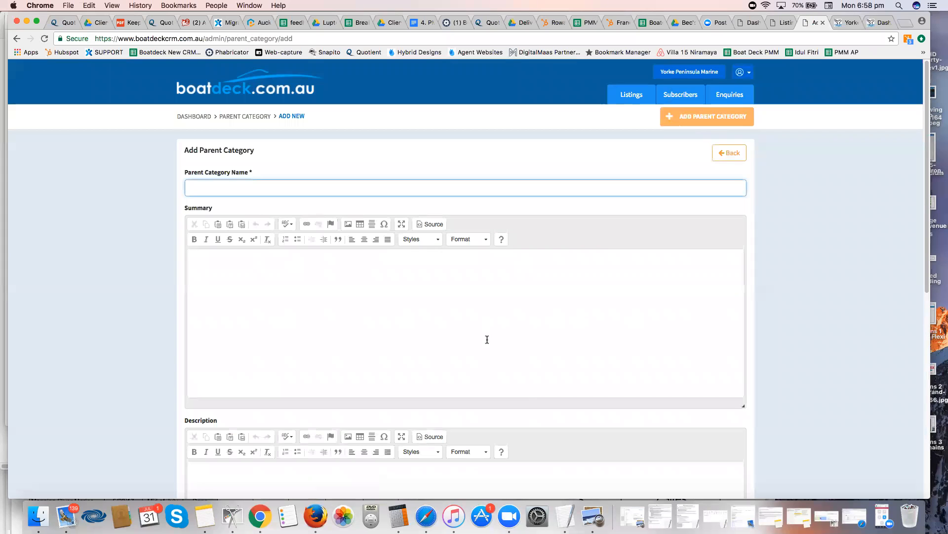
{"action": "left_click", "coordinate": [721, 156]}
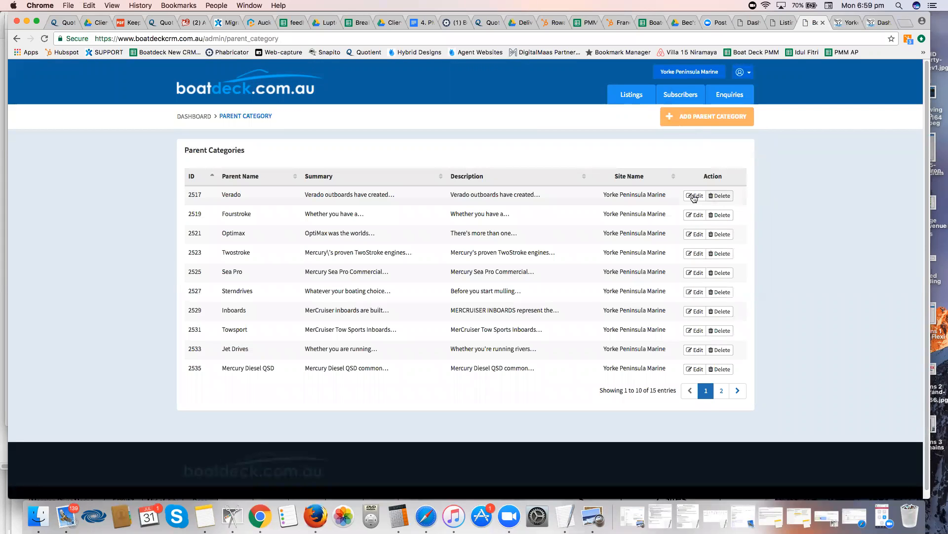
- Examine the Verado parent category's name, summary, description and image, and return to the listings
{"action": "left_click", "coordinate": [693, 195]}
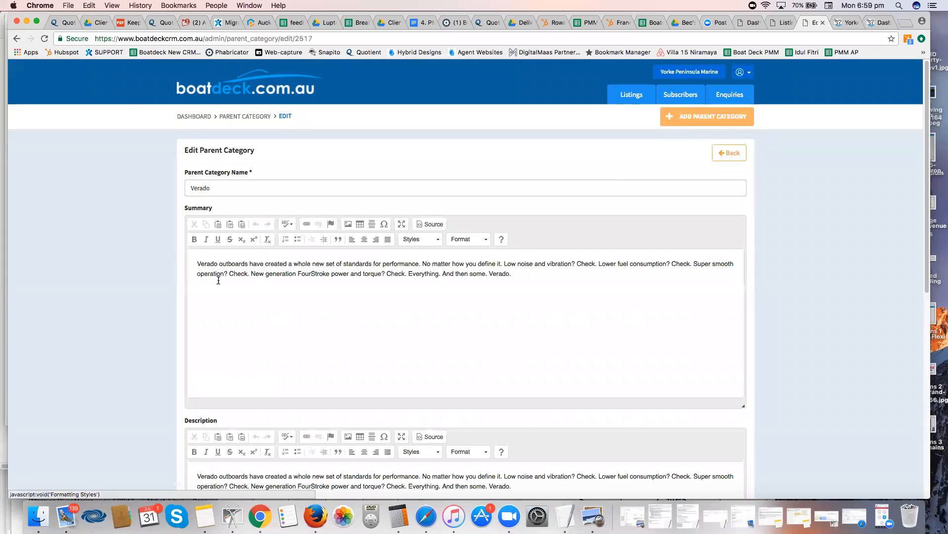
{"action": "scroll", "coordinate": [172, 255], "scroll_direction": "down", "scroll_amount": 2}
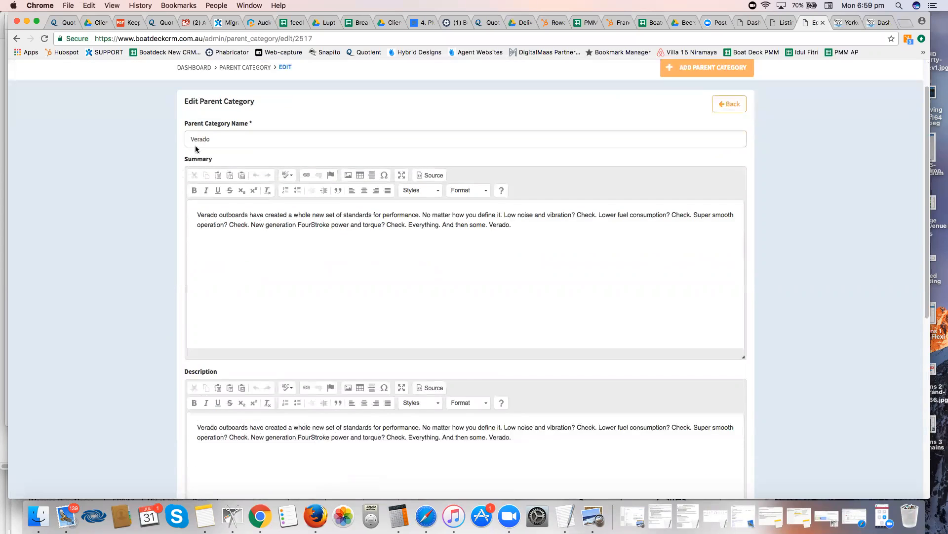
{"action": "scroll", "coordinate": [206, 233], "scroll_direction": "down", "scroll_amount": 6}
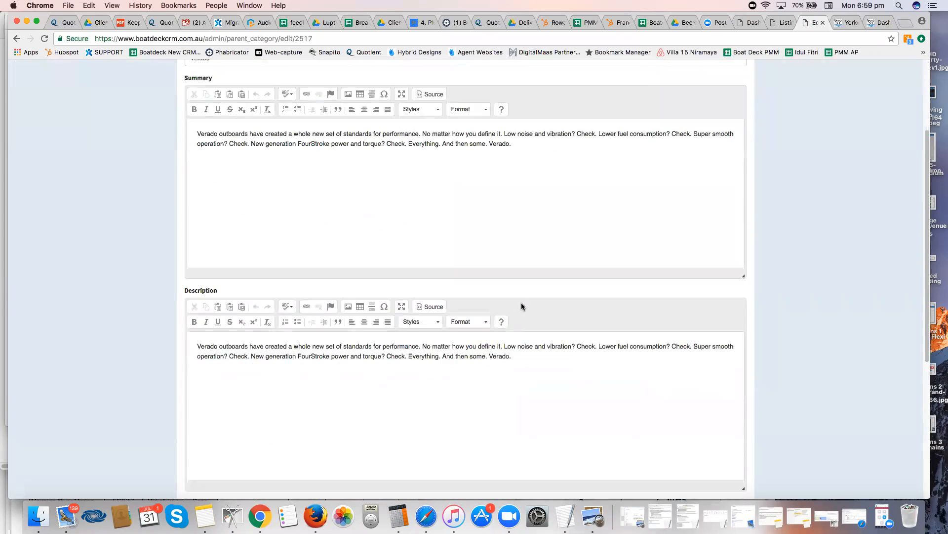
{"action": "scroll", "coordinate": [522, 302], "scroll_direction": "down", "scroll_amount": 4}
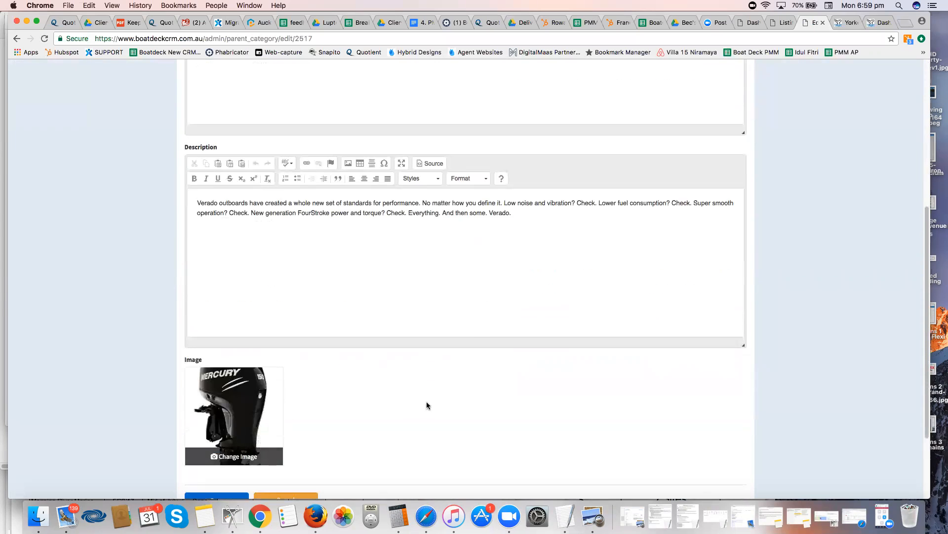
{"action": "scroll", "coordinate": [426, 401], "scroll_direction": "down", "scroll_amount": 1}
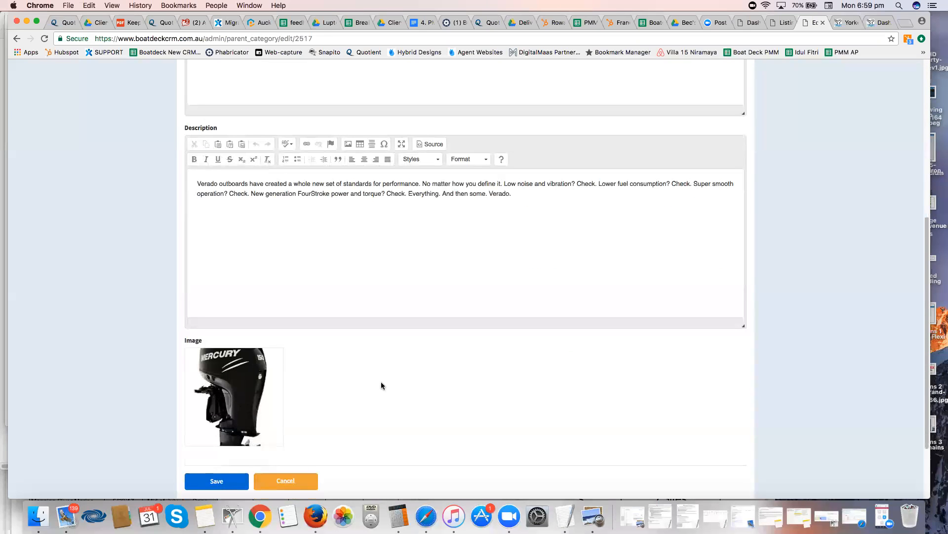
{"action": "scroll", "coordinate": [659, 391], "scroll_direction": "up", "scroll_amount": 8}
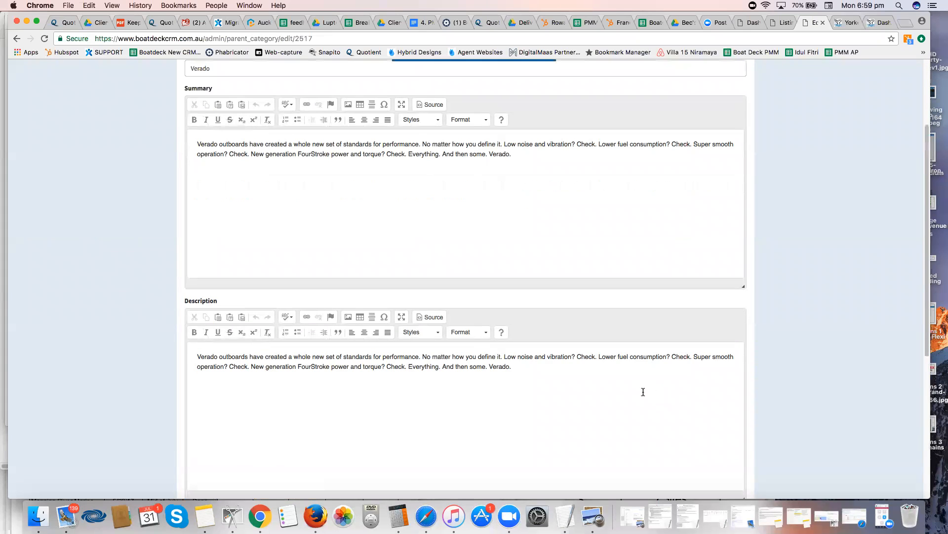
{"action": "scroll", "coordinate": [642, 390], "scroll_direction": "up", "scroll_amount": 5}
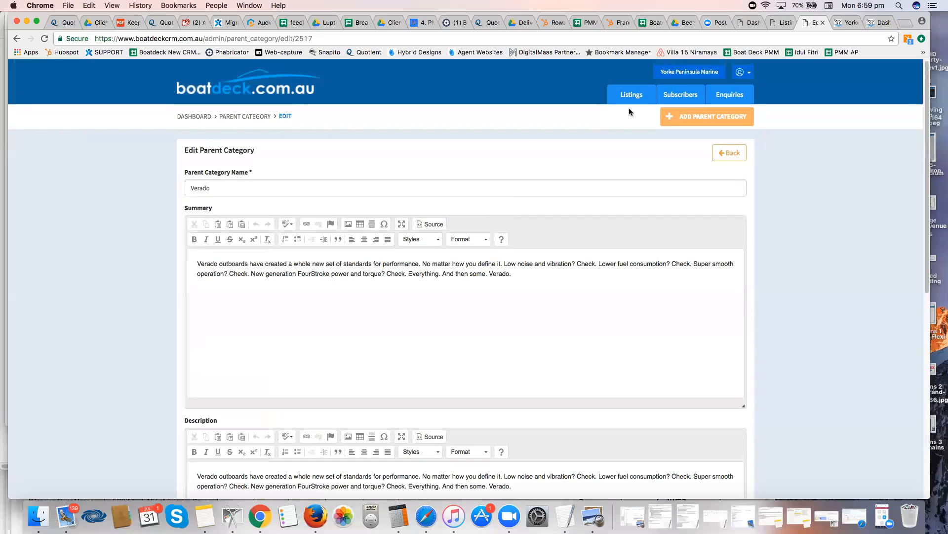
{"action": "left_click", "coordinate": [630, 96]}
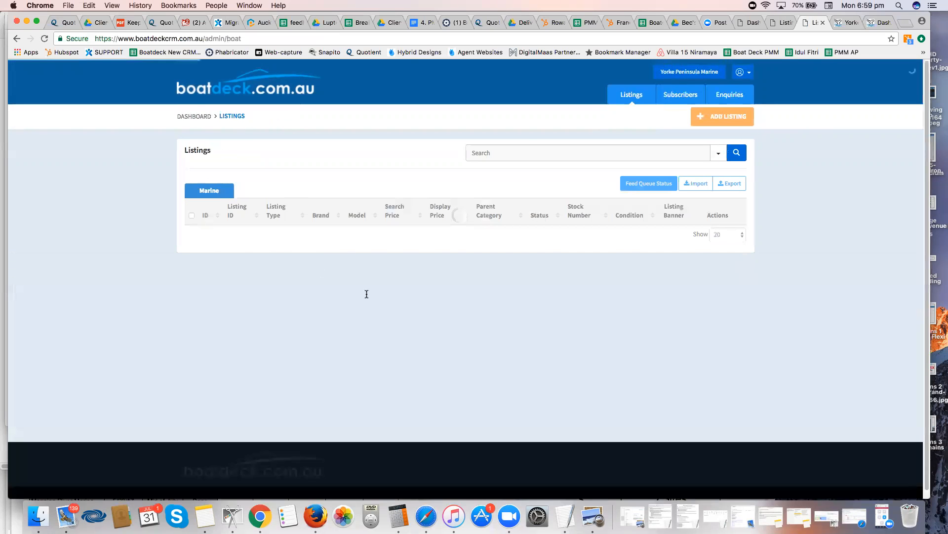
- Open the Motor Guide Xi5 Wireless Digital listing for editing and examine its Parent Category / Series options
{"action": "left_click", "coordinate": [699, 234]}
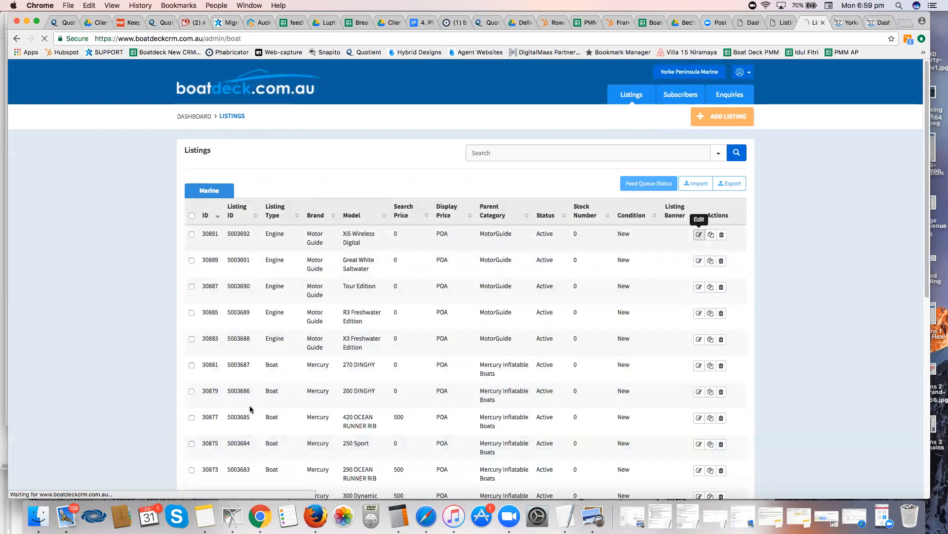
{"action": "scroll", "coordinate": [253, 379], "scroll_direction": "down", "scroll_amount": 5}
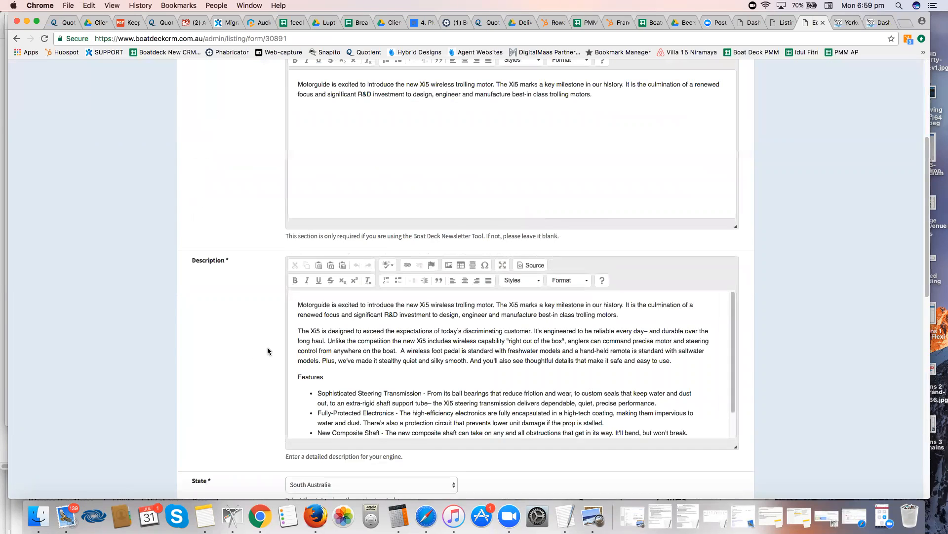
{"action": "scroll", "coordinate": [268, 350], "scroll_direction": "down", "scroll_amount": 8}
{"action": "scroll", "coordinate": [257, 365], "scroll_direction": "up", "scroll_amount": 4}
{"action": "scroll", "coordinate": [265, 371], "scroll_direction": "down", "scroll_amount": 1}
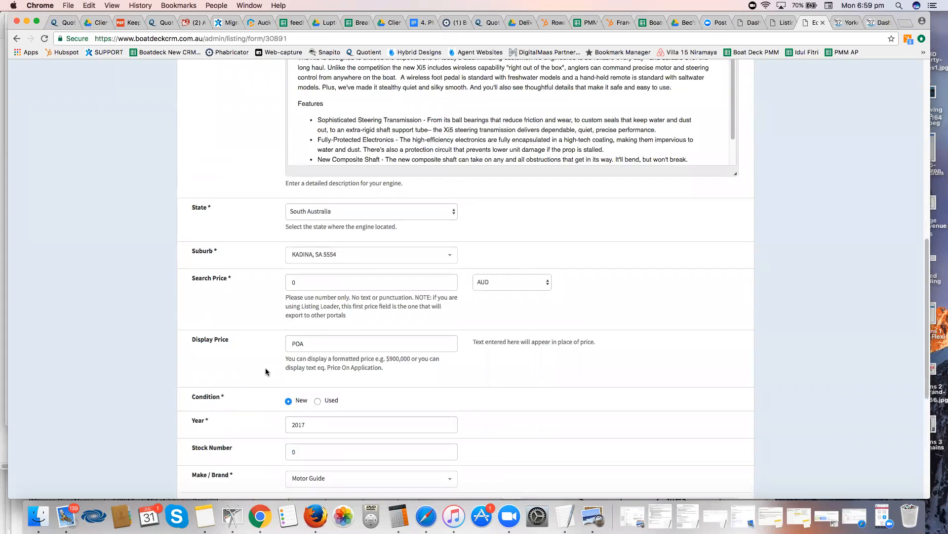
{"action": "scroll", "coordinate": [266, 372], "scroll_direction": "down", "scroll_amount": 3}
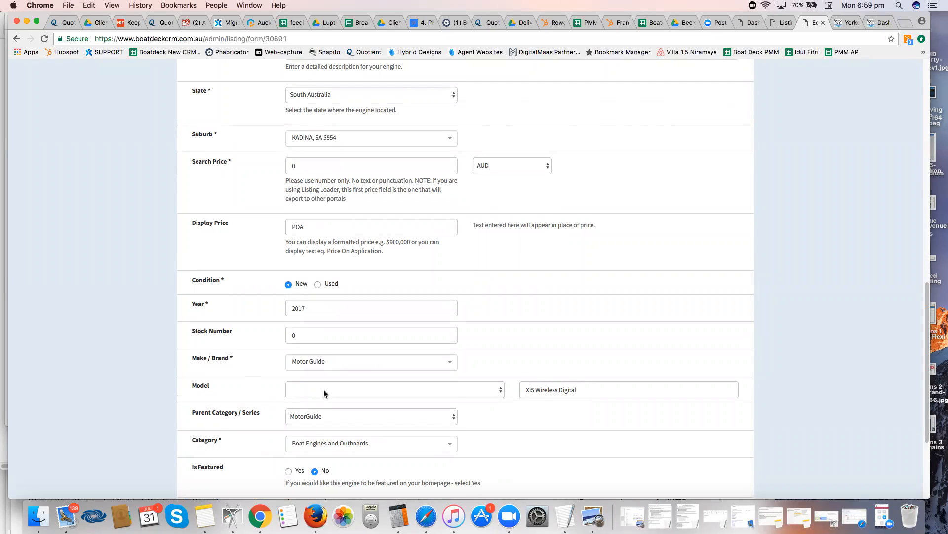
{"action": "left_click", "coordinate": [322, 416]}
{"action": "left_click", "coordinate": [284, 416]}
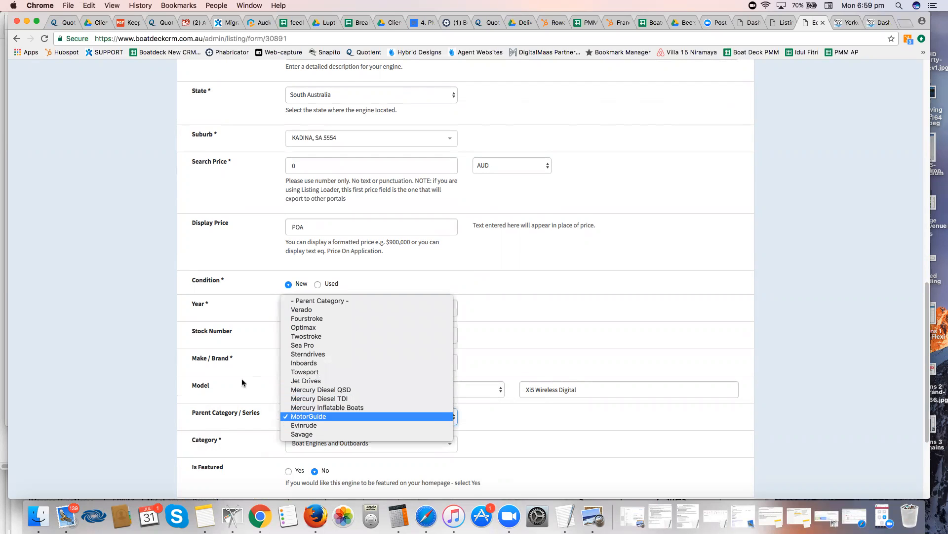
- Save the engine listing's details and return to the listings overview
{"action": "scroll", "coordinate": [221, 403], "scroll_direction": "down", "scroll_amount": 4}
{"action": "left_click", "coordinate": [217, 396]}
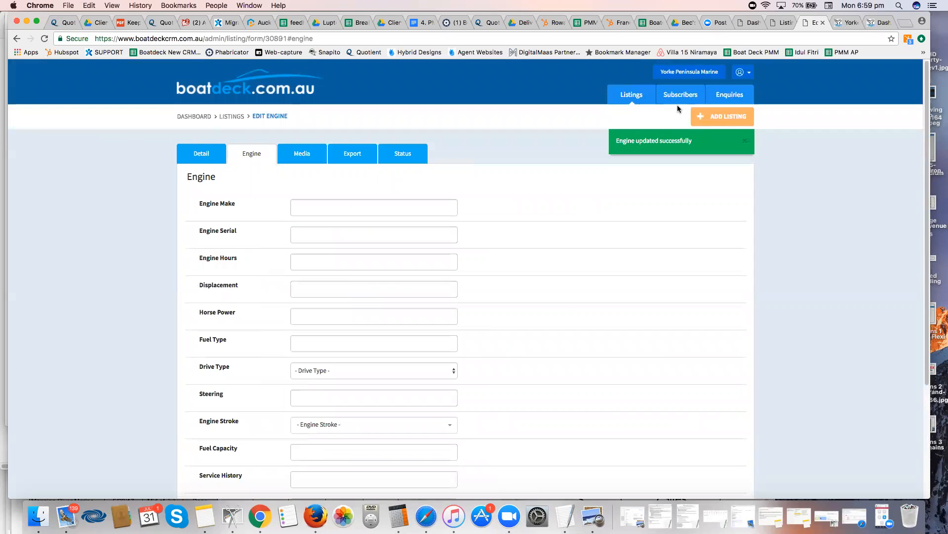
{"action": "left_click", "coordinate": [630, 97]}
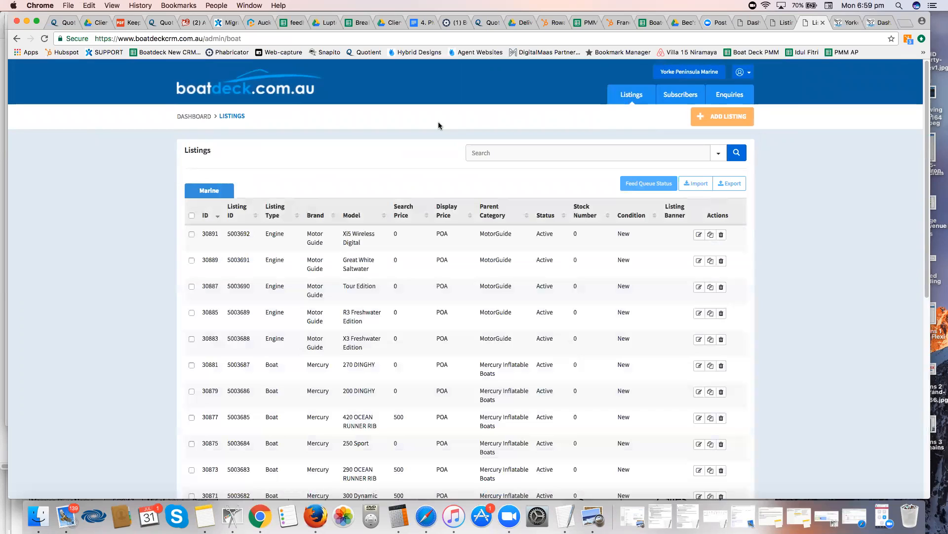